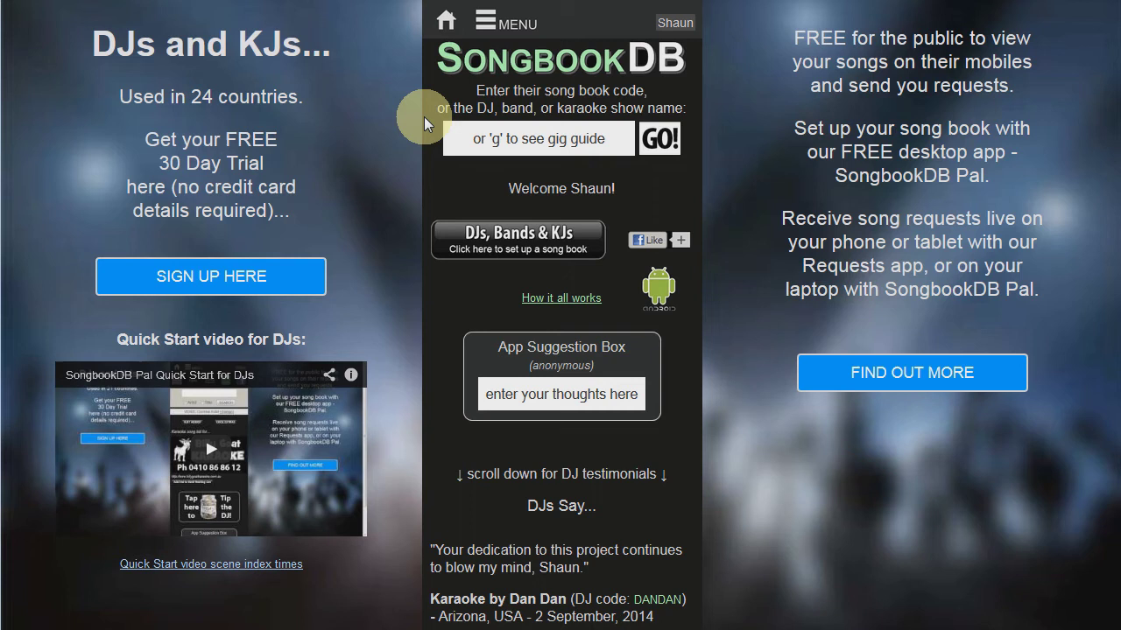
# Start a DJ song book registration and pick the PCDJ Karaoki 'sign up & get the Requests Plugin' option.
pyautogui.click(497, 27)
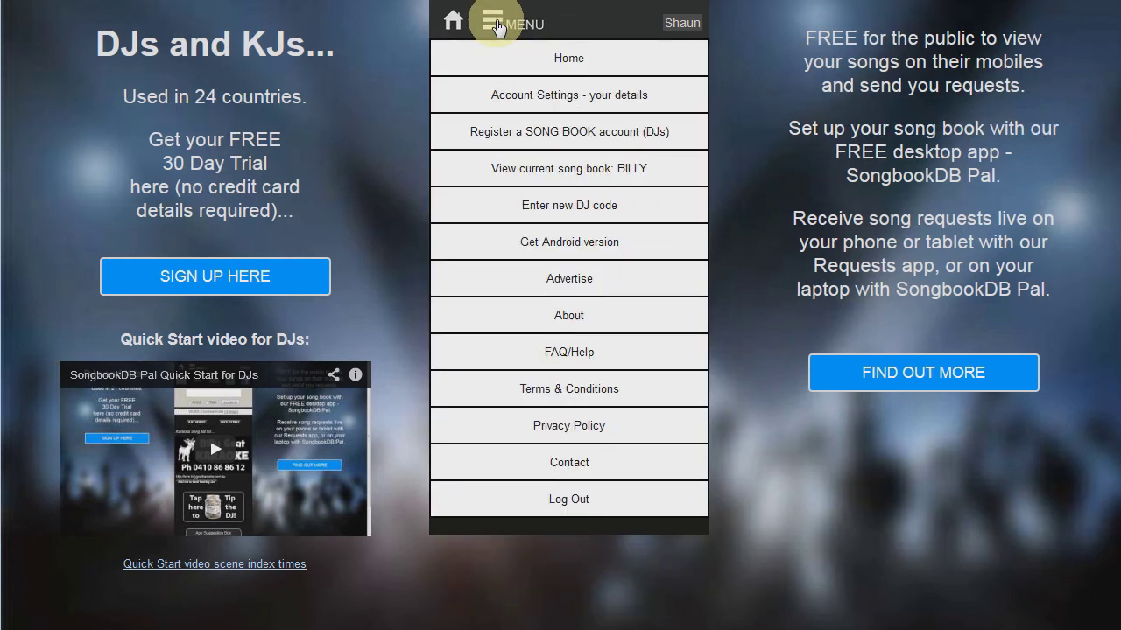
pyautogui.click(565, 138)
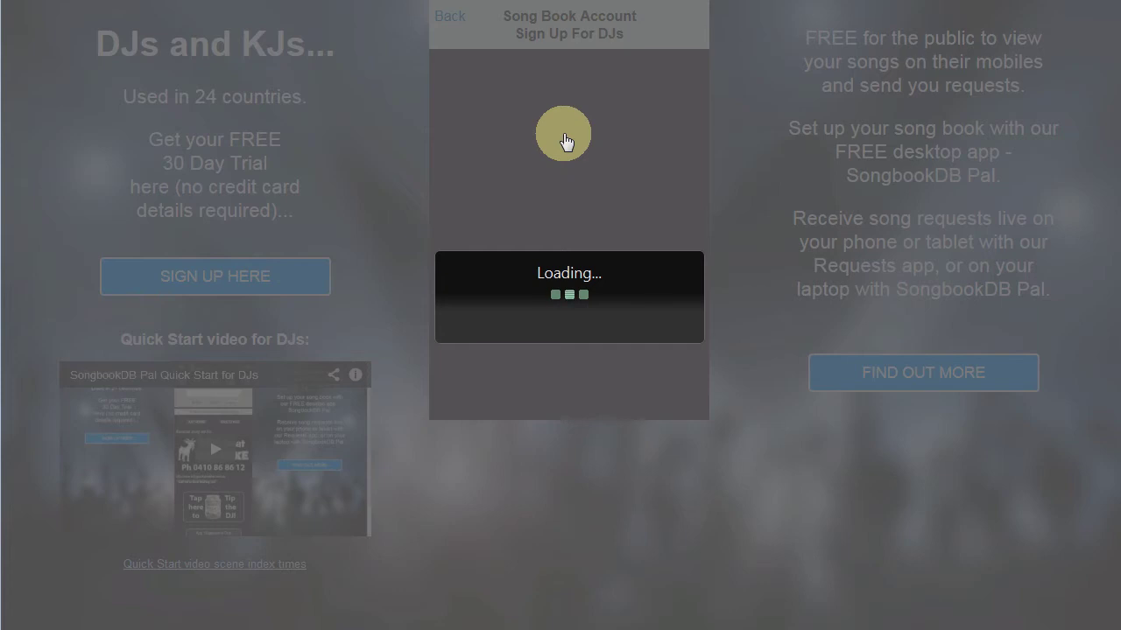
pyautogui.scroll(-4, 732, 217)
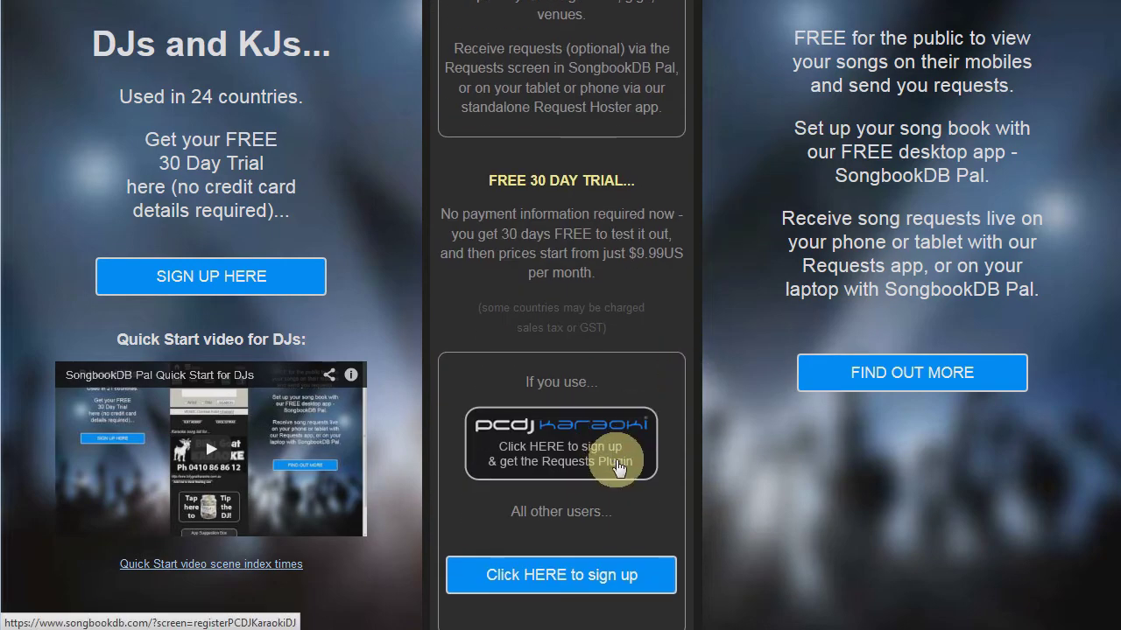
pyautogui.click(636, 466)
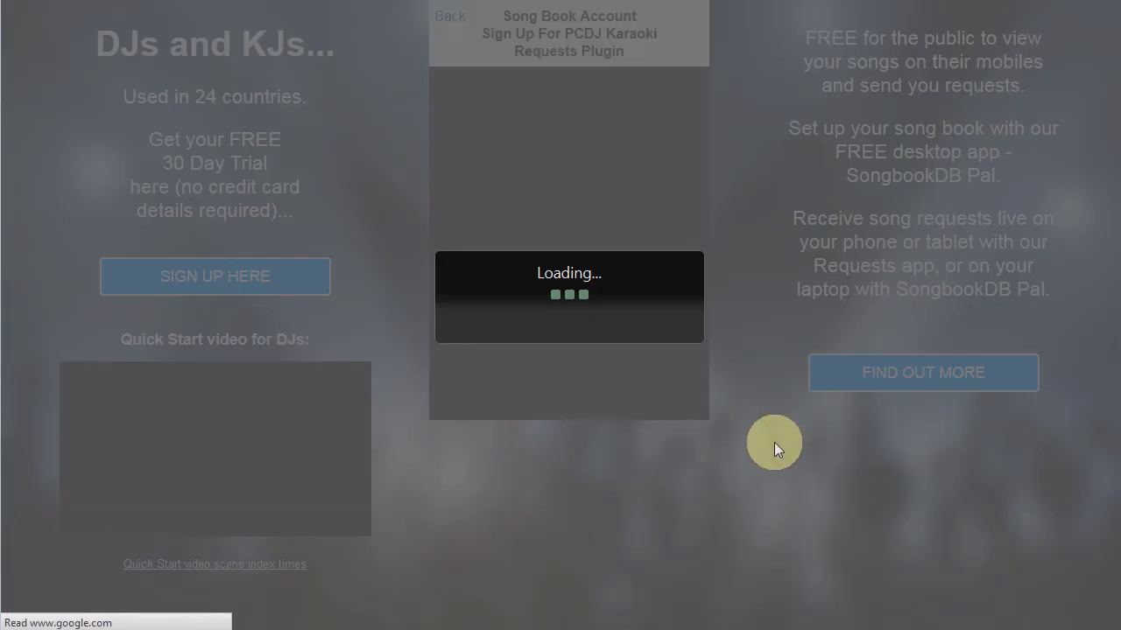
pyautogui.scroll(-12, 758, 314)
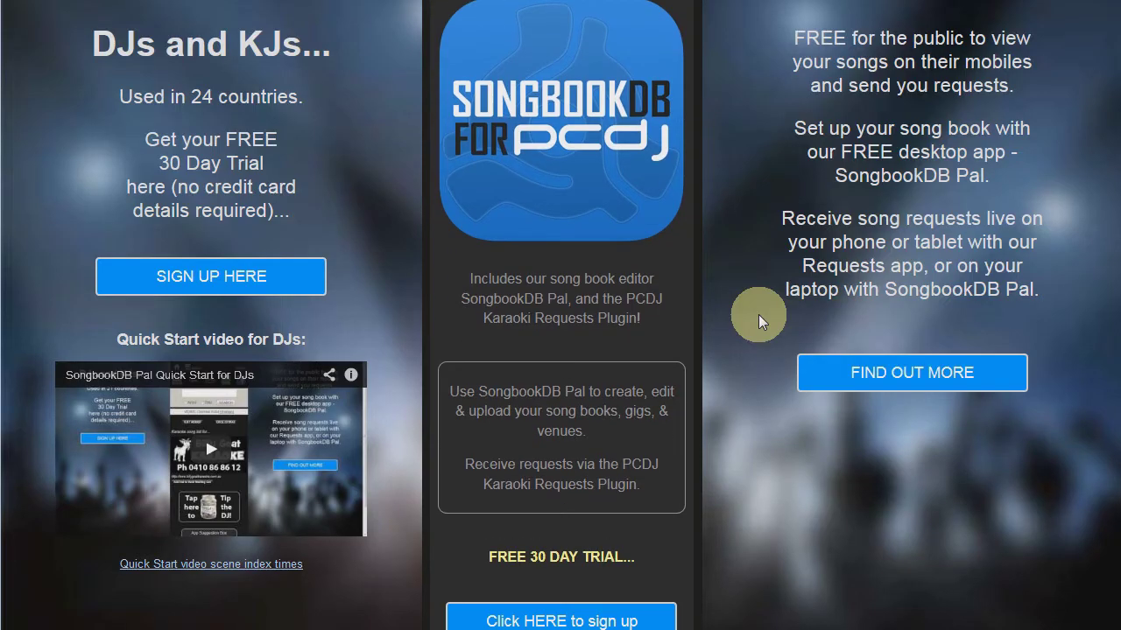
# Enter the DJ show name, set country to United States and gig area to Florida.
pyautogui.scroll(-7, 758, 317)
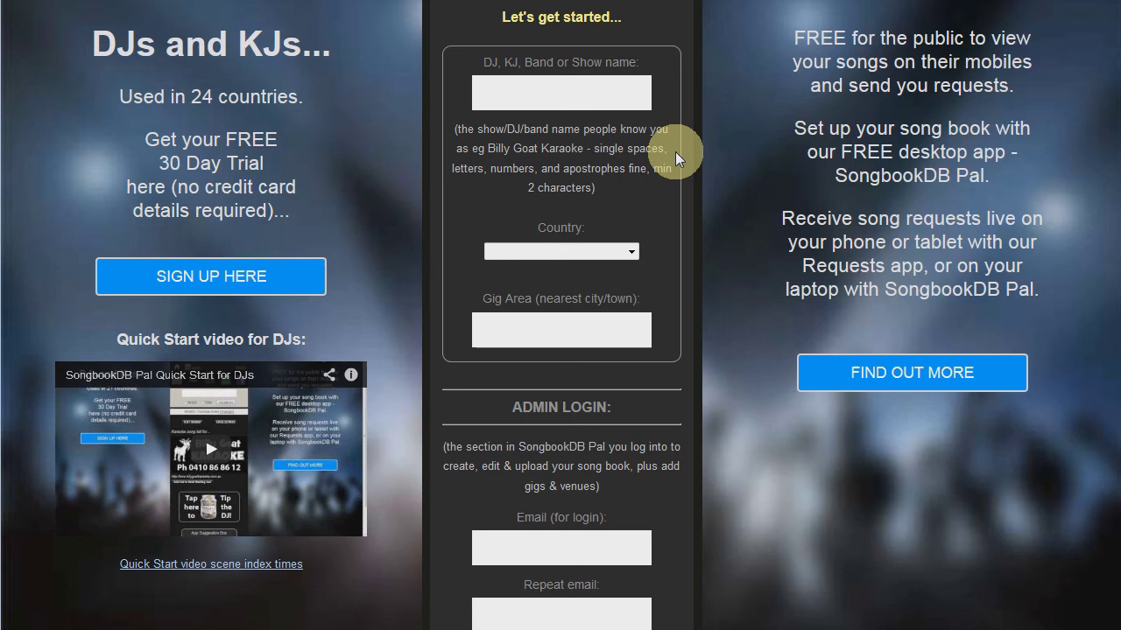
pyautogui.click(596, 97)
pyautogui.write('DJ Tommo')
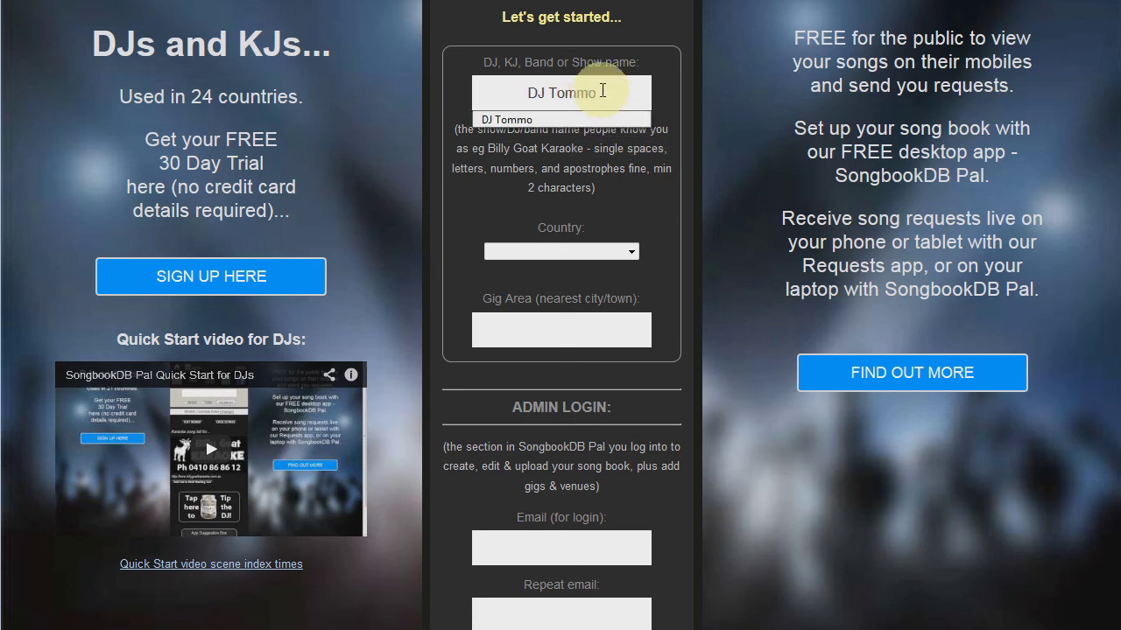
pyautogui.click(608, 252)
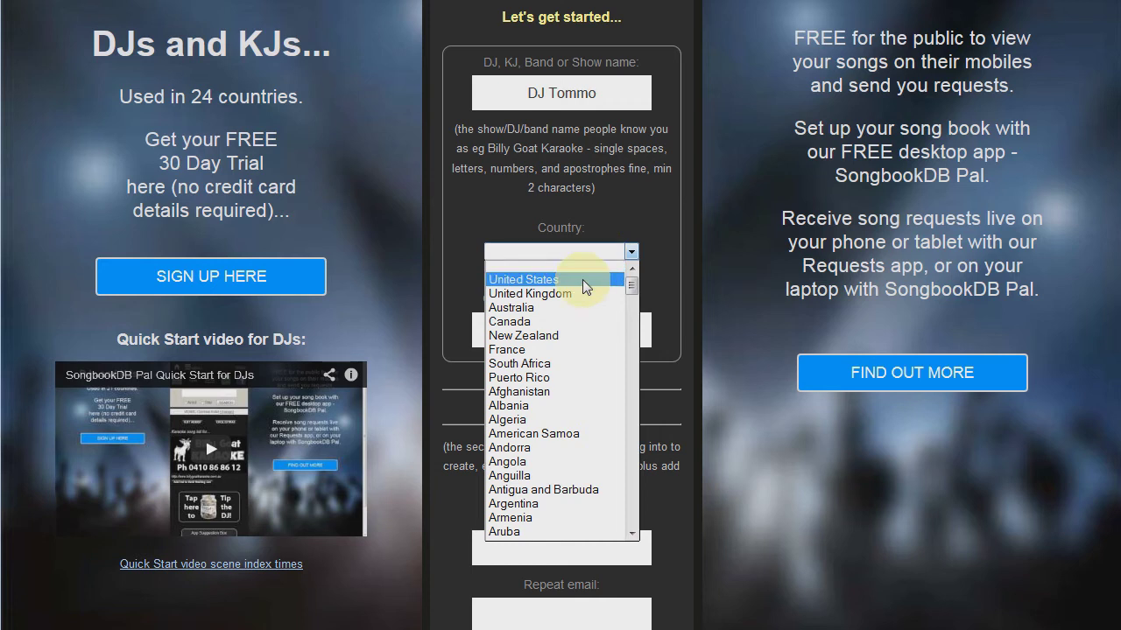
pyautogui.click(583, 279)
pyautogui.click(558, 329)
pyautogui.write('Florida')
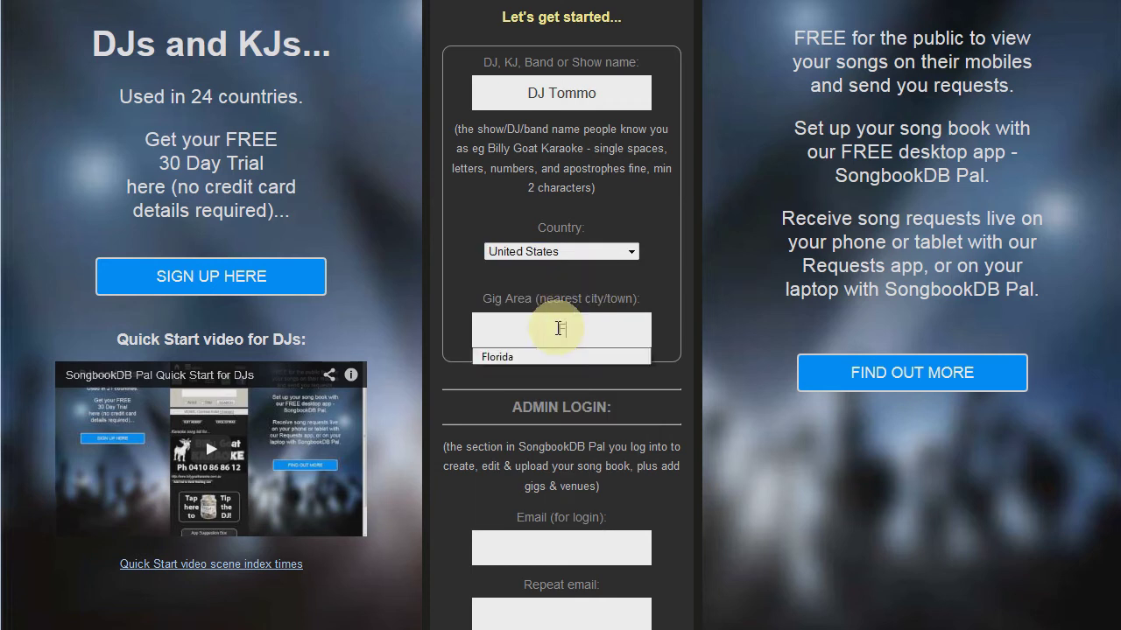
pyautogui.click(737, 452)
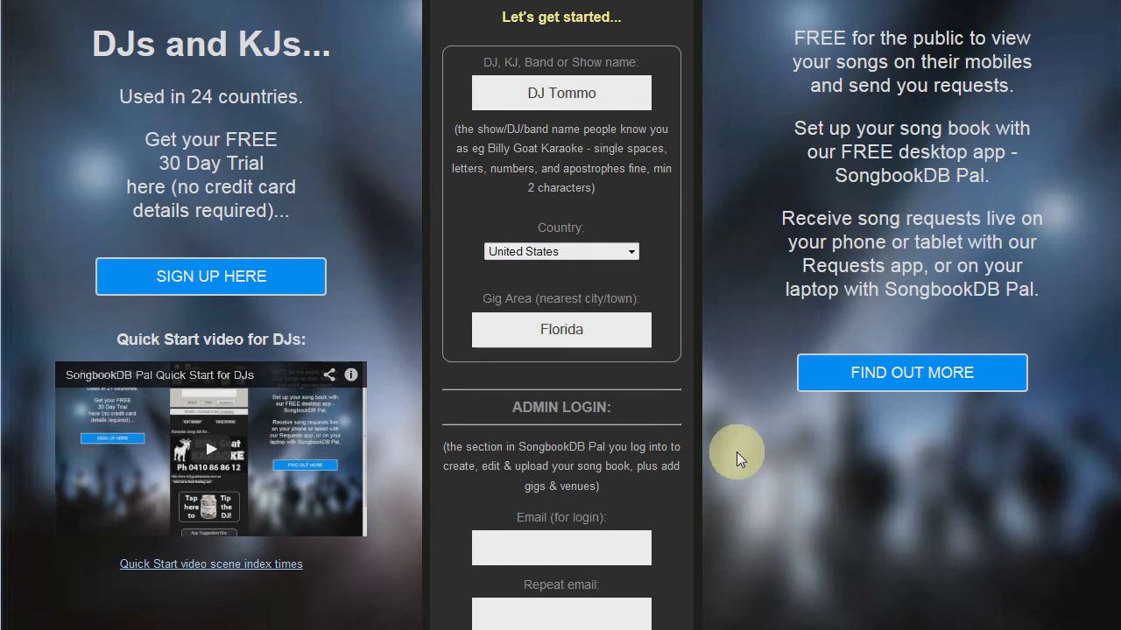
# Fill both e-mail fields with the saved address and enter the admin password twice.
pyautogui.scroll(-3, 739, 414)
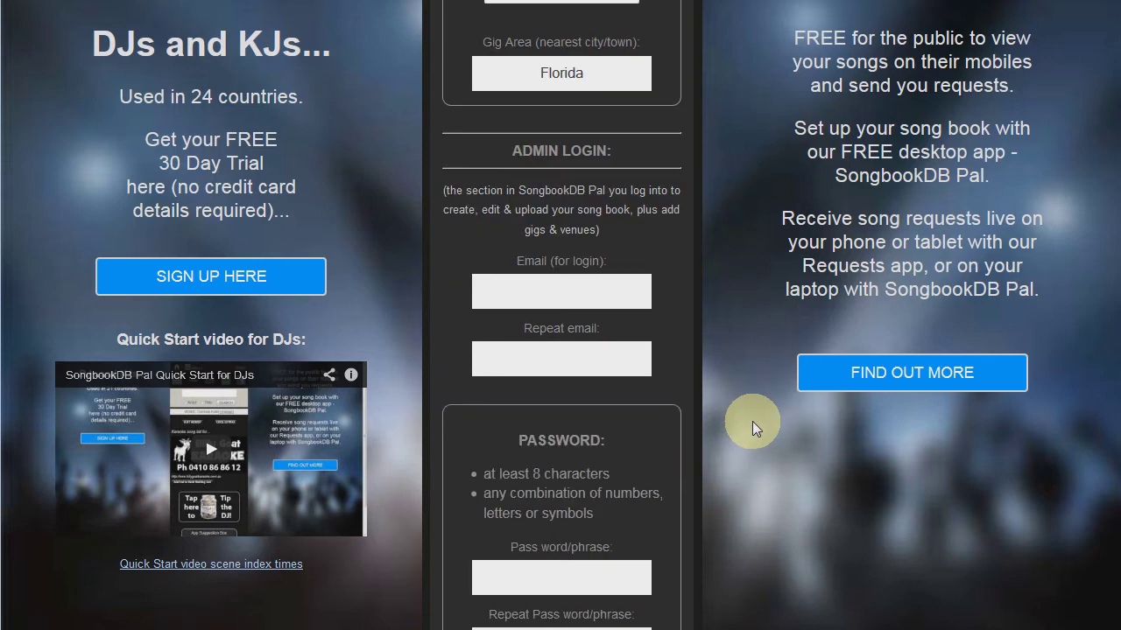
pyautogui.scroll(-1, 752, 421)
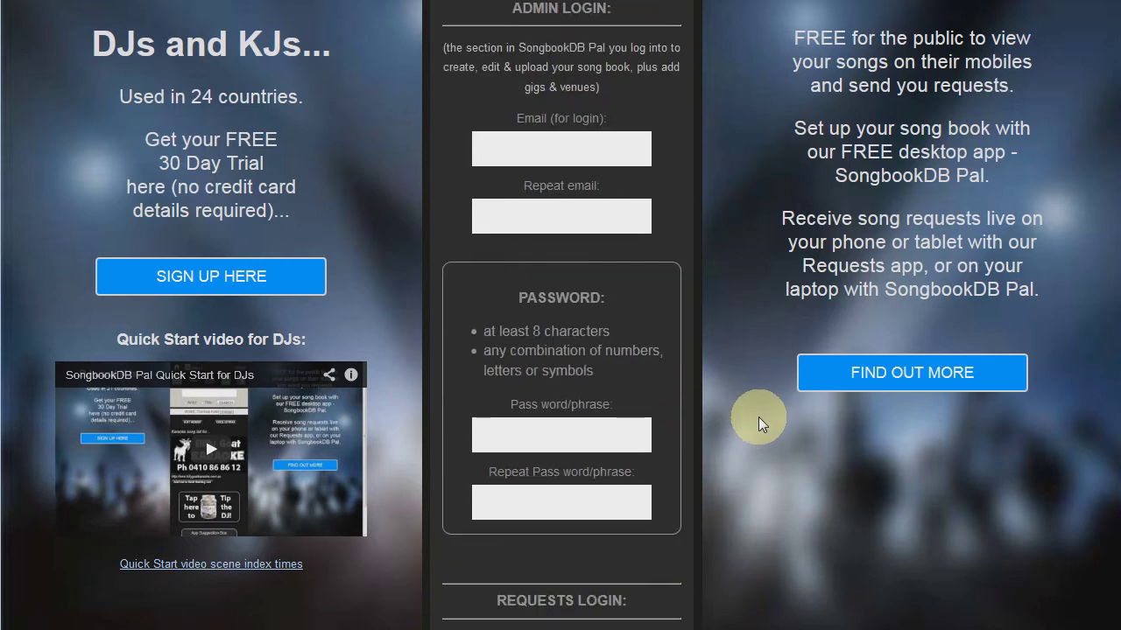
pyautogui.click(571, 147)
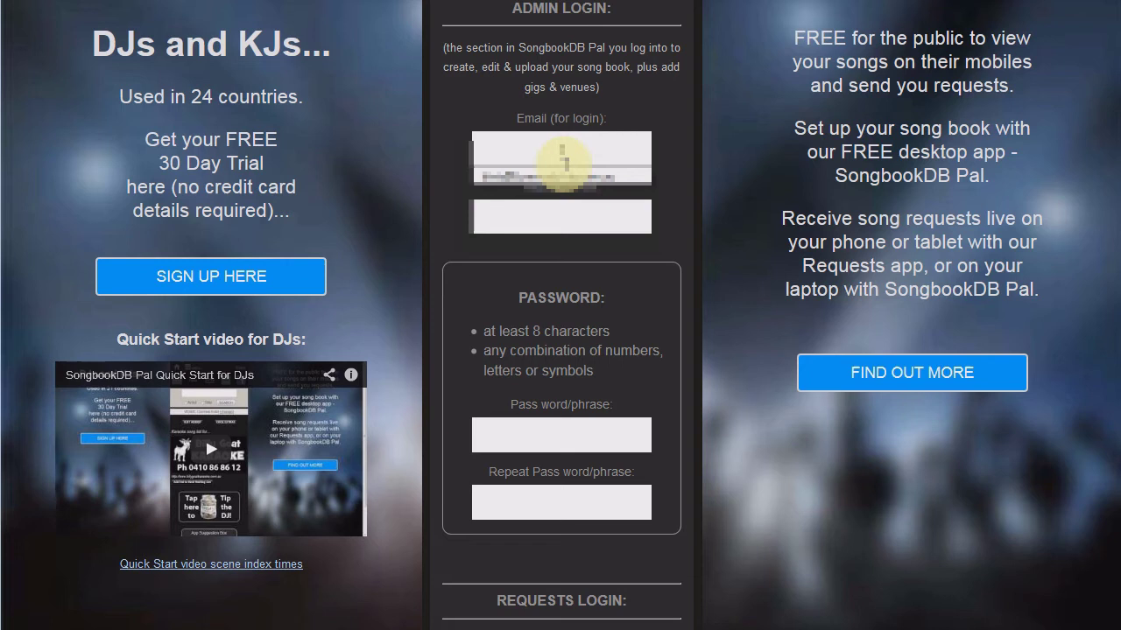
pyautogui.click(563, 175)
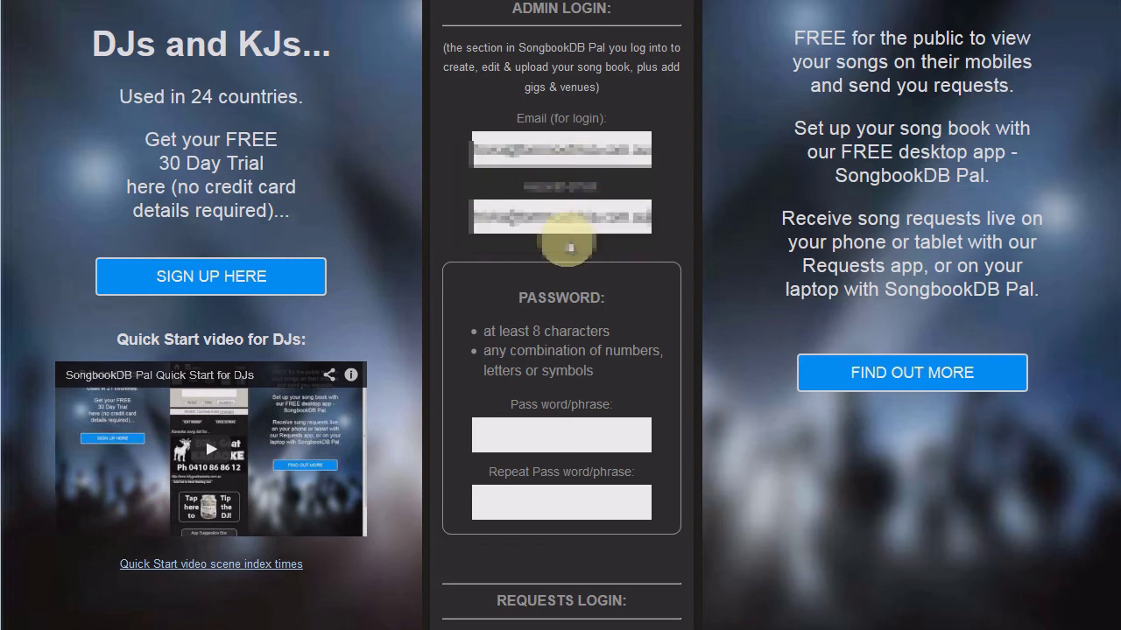
pyautogui.click(577, 436)
pyautogui.write('********')
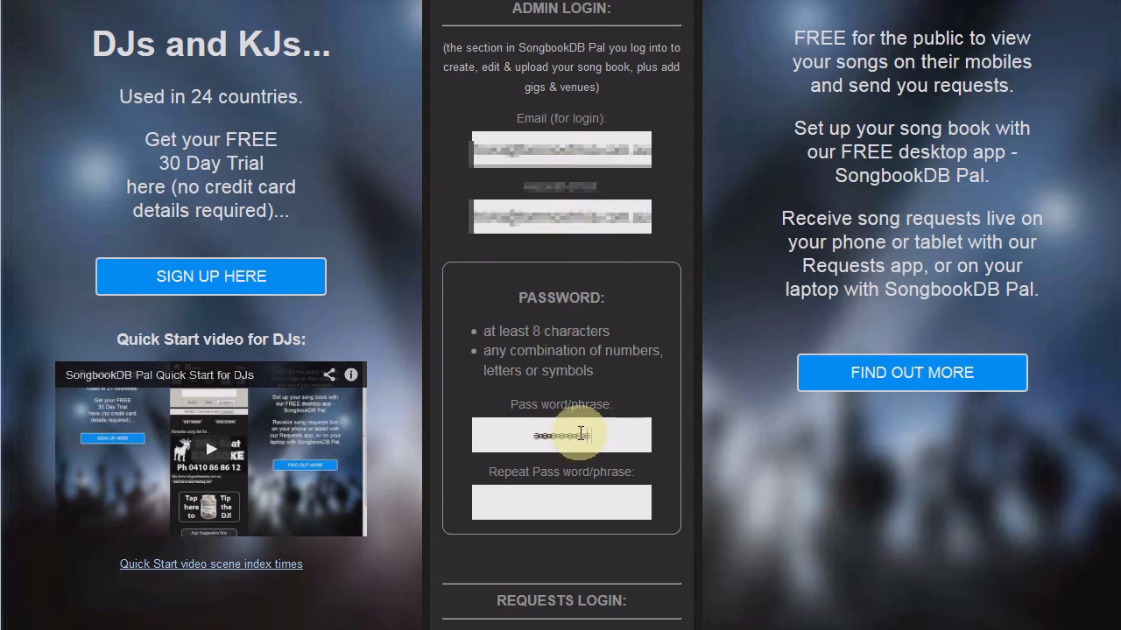
pyautogui.press('Tab')
pyautogui.write('********')
# Reuse the admin login for Requests and answer 'We know people, good people'. Clear anti-spam, accept the terms, register.
pyautogui.scroll(-6, 752, 476)
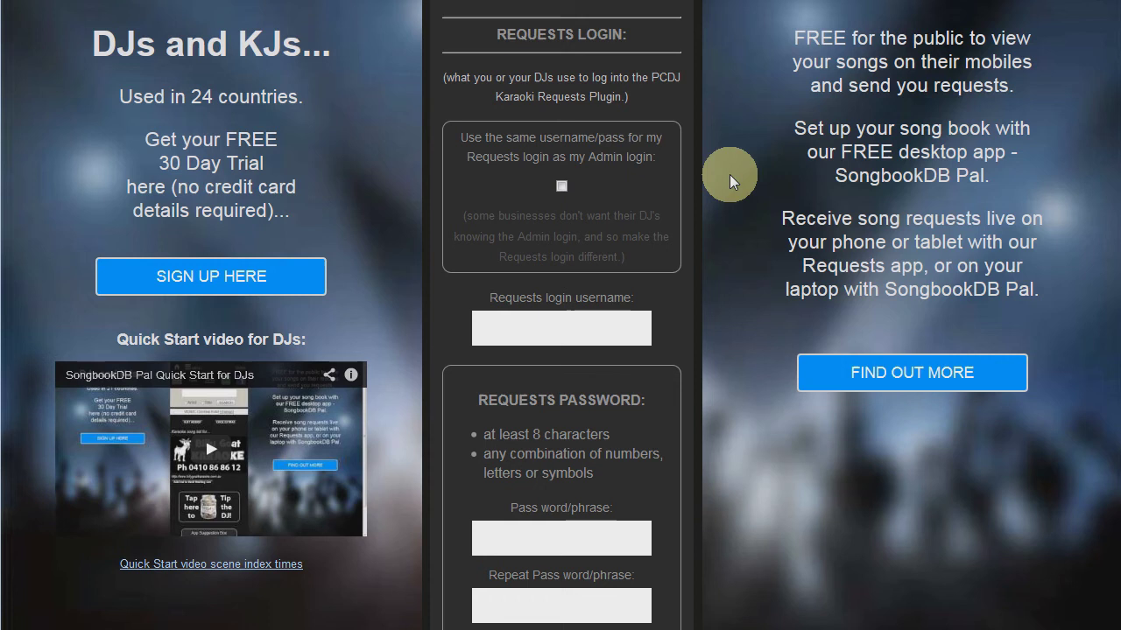
pyautogui.click(561, 186)
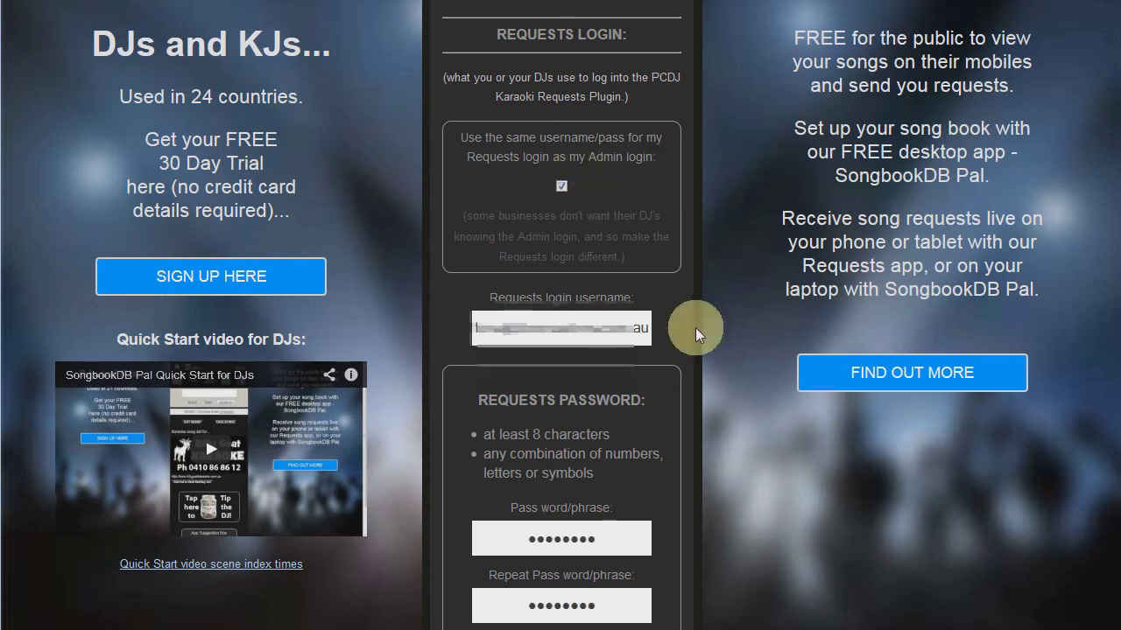
pyautogui.scroll(-5, 748, 372)
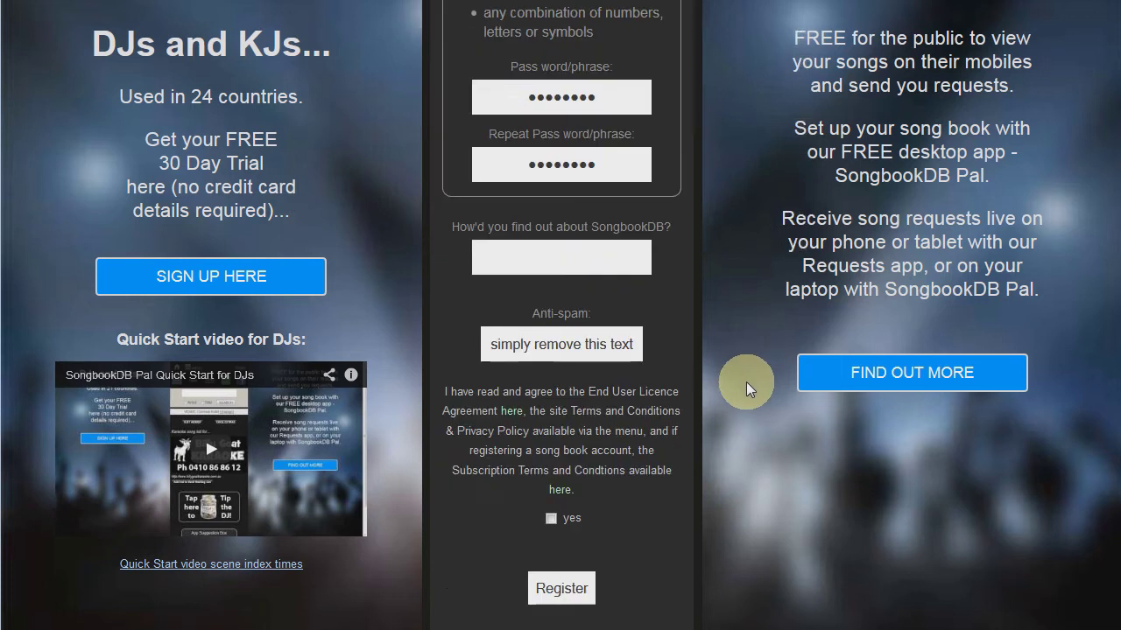
pyautogui.click(558, 254)
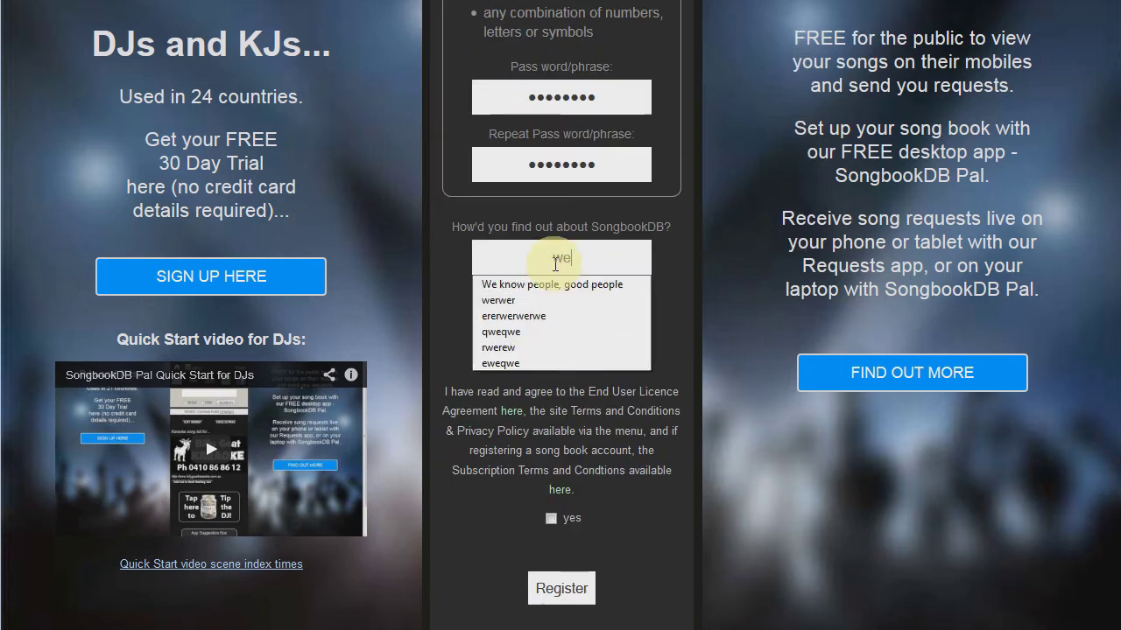
pyautogui.click(553, 282)
pyautogui.tripleClick(592, 345)
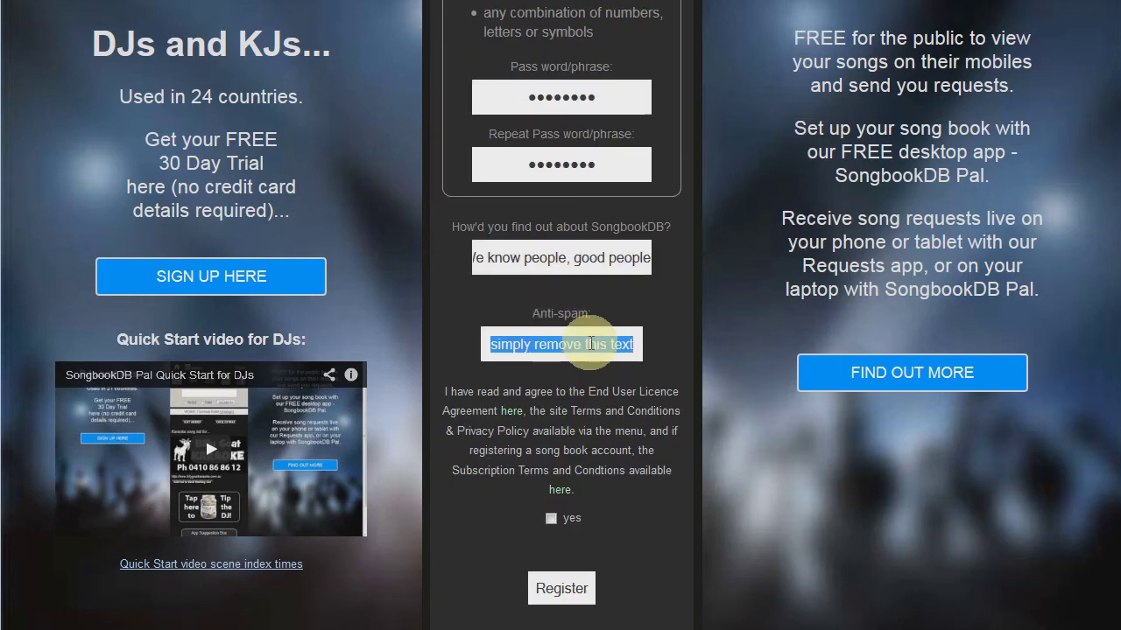
pyautogui.press('Delete')
pyautogui.click(550, 518)
pyautogui.click(560, 589)
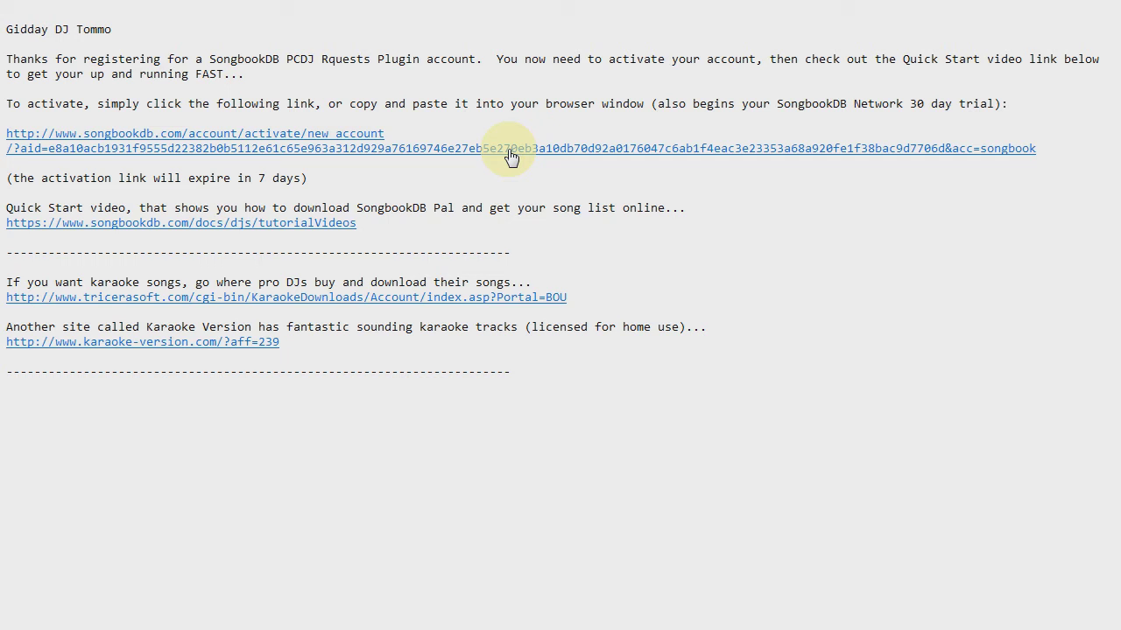
# Follow the emailed activation link to activate the new song book account.
pyautogui.click(512, 153)
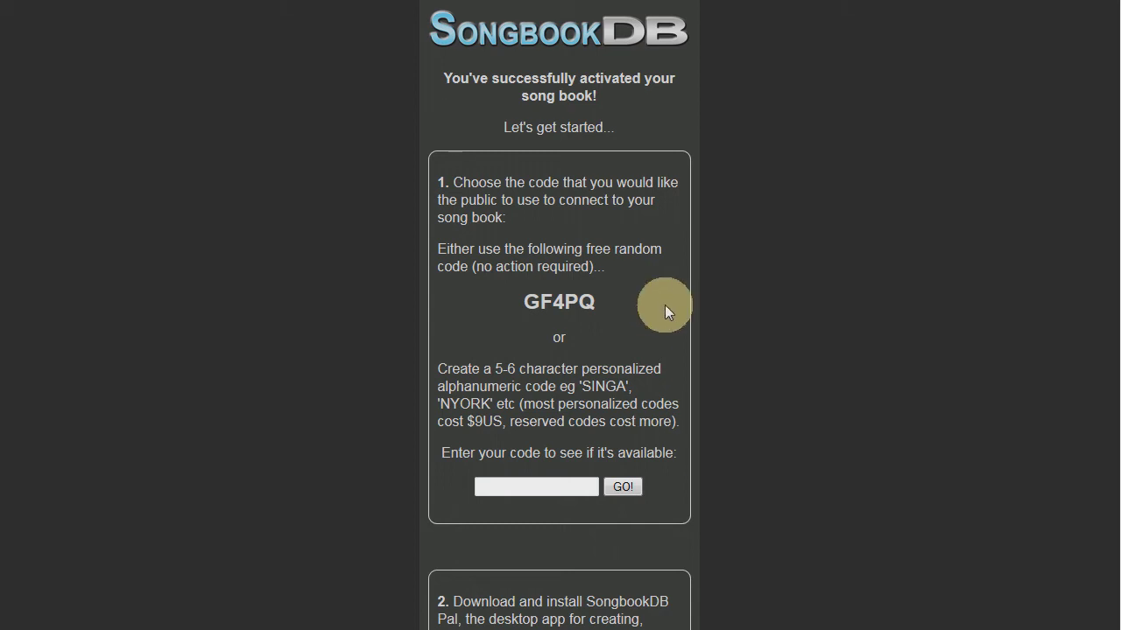
pyautogui.click(503, 488)
pyautogui.write('DJTOM')
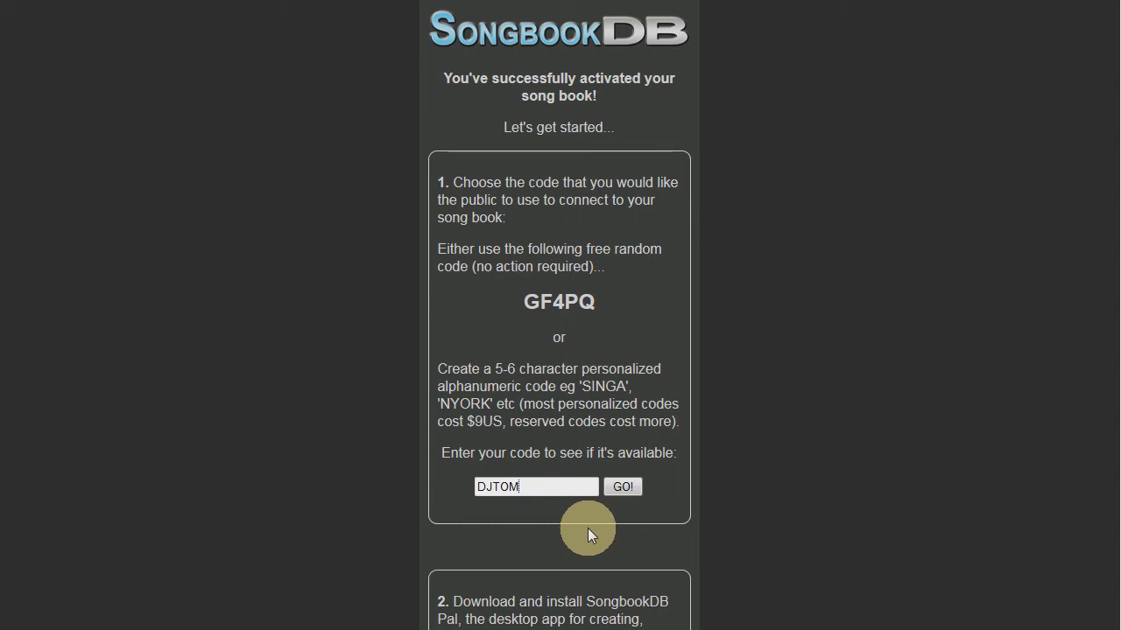
pyautogui.press('BackSpace')
pyautogui.press('BackSpace')
pyautogui.press('BackSpace')
pyautogui.press('BackSpace')
pyautogui.press('BackSpace')
pyautogui.scroll(-5, 759, 413)
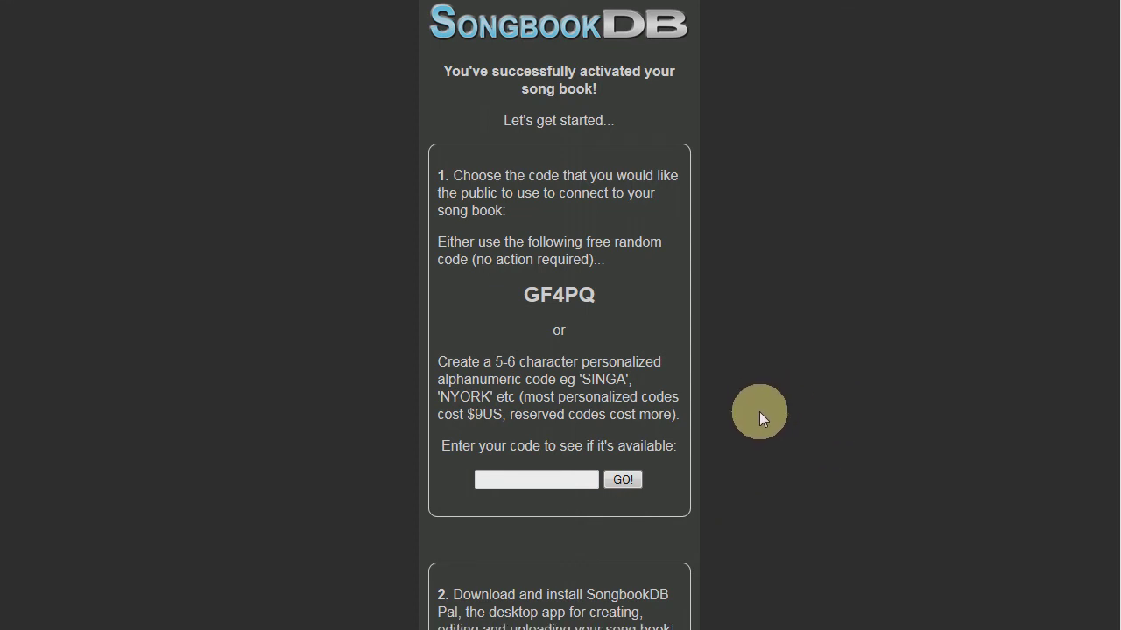
pyautogui.scroll(-1, 759, 423)
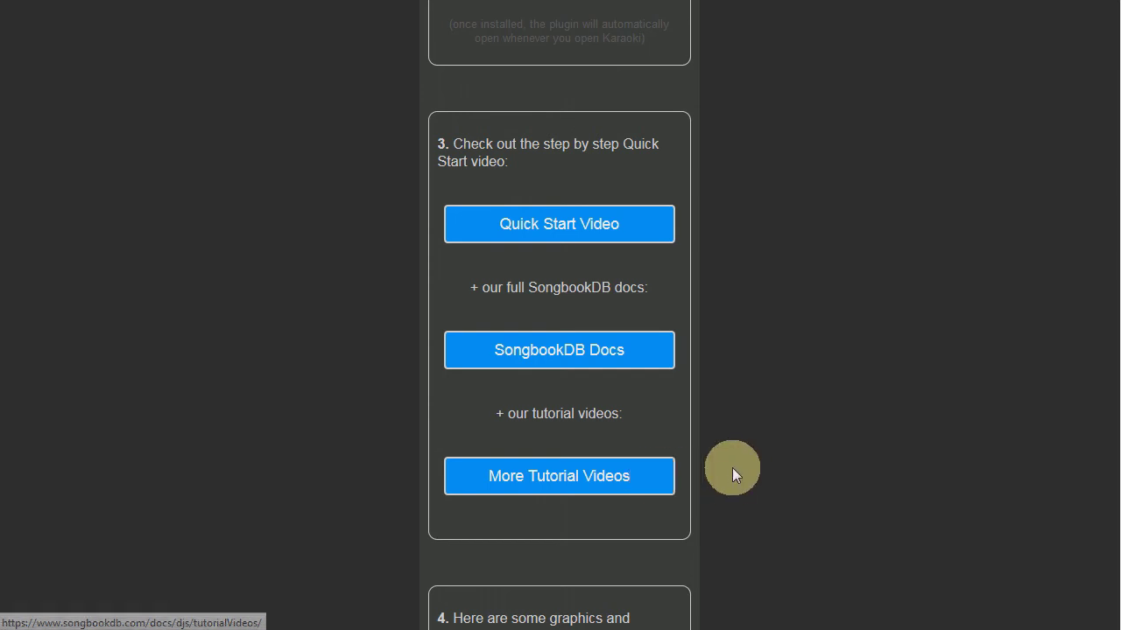
pyautogui.scroll(-4, 732, 468)
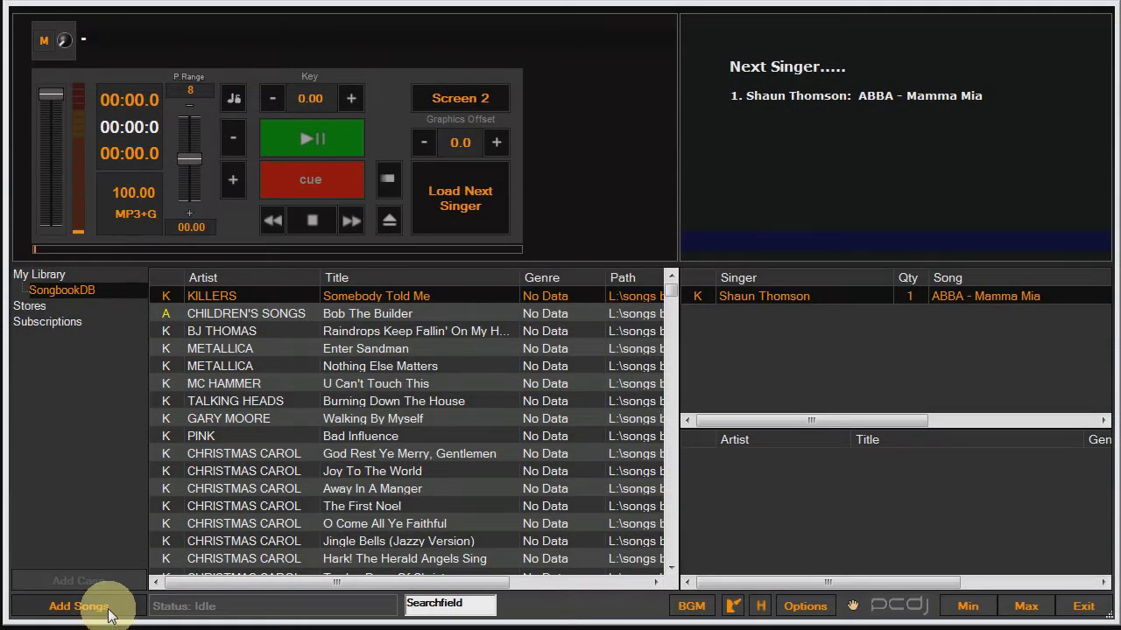
# Export the SongbookDB case as a TSV file, saving it as 'My Library - SongbookDB.TSV'.
pyautogui.rightClick(93, 290)
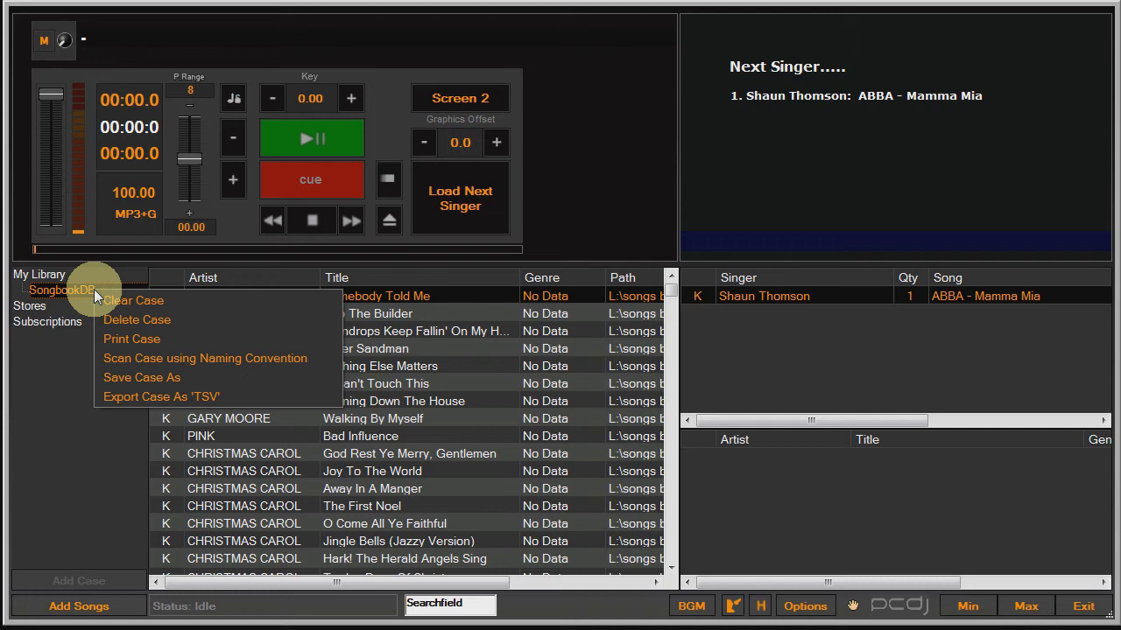
pyautogui.click(138, 394)
pyautogui.click(589, 409)
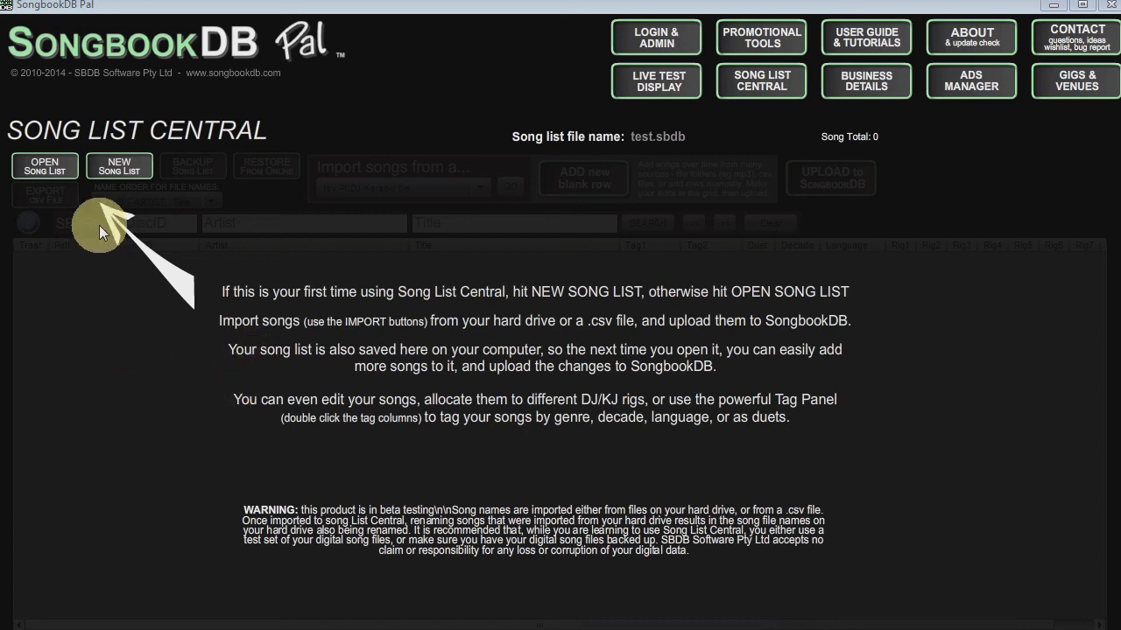
# Create a new song list named test2 and dismiss the confirmation message.
pyautogui.click(120, 168)
pyautogui.write('test2')
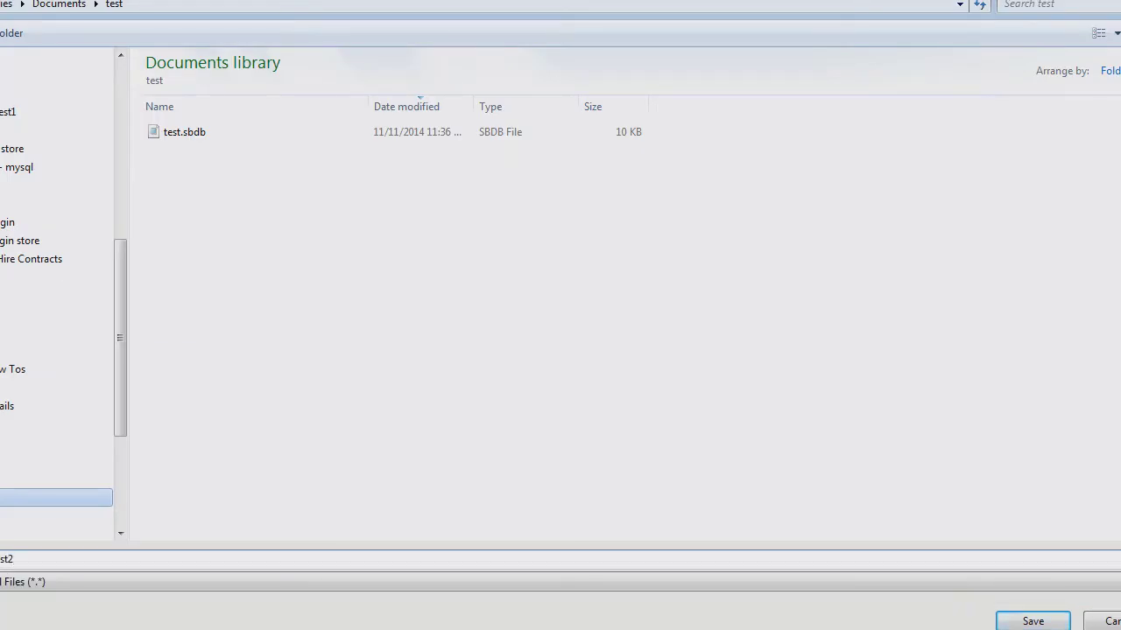
pyautogui.press('Return')
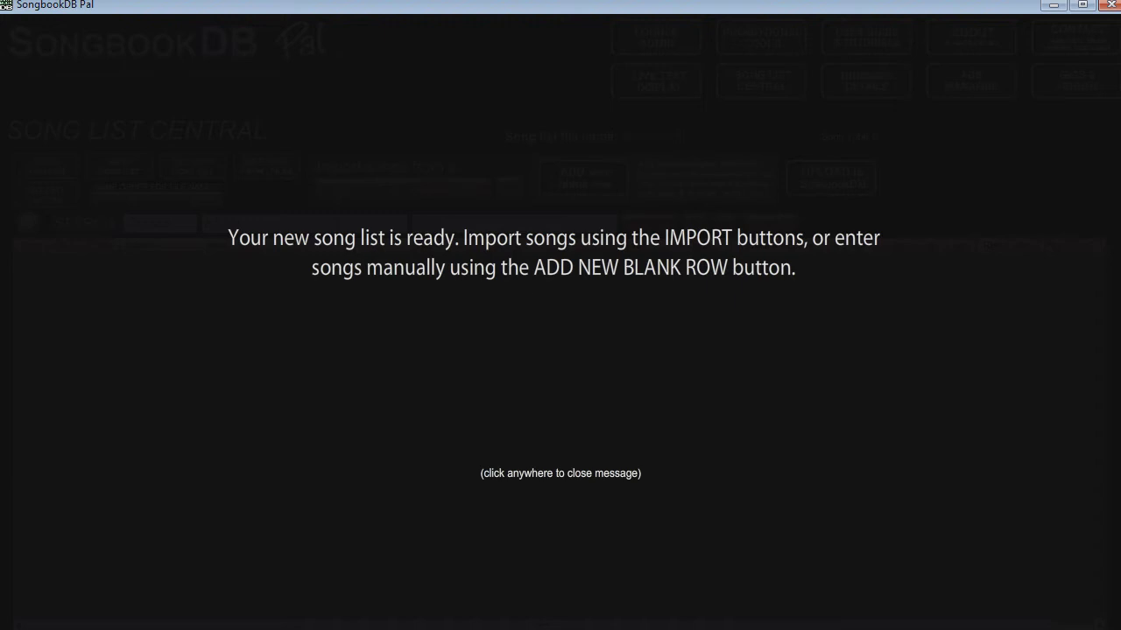
pyautogui.click(332, 481)
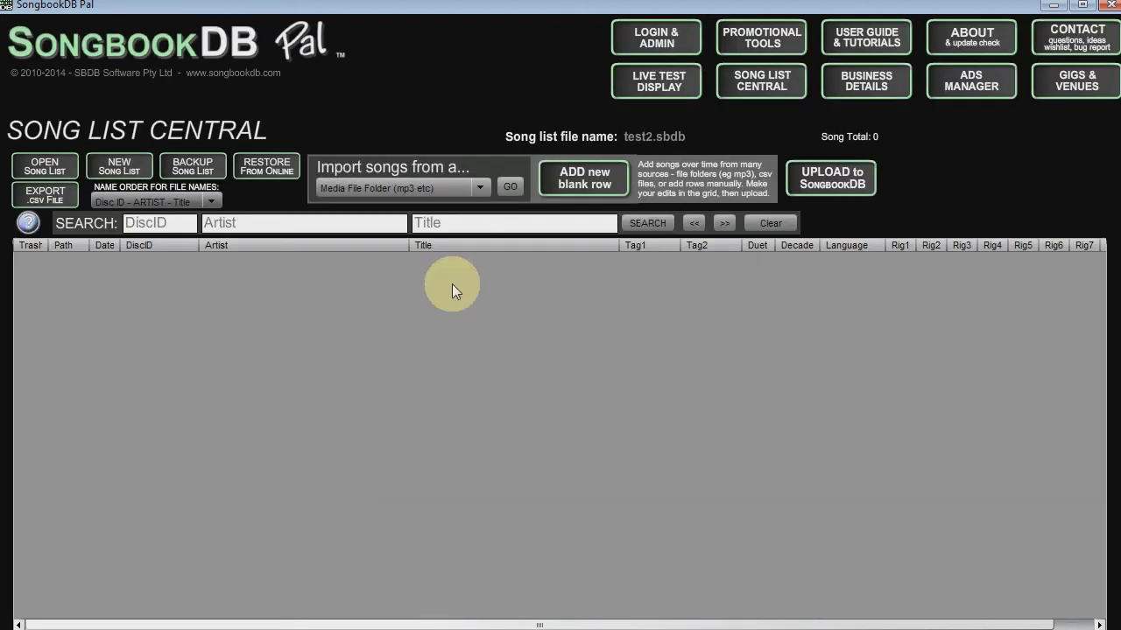
# Import 'My Library - SongbookDB.TSV' into Rig 1, then upload the 4897 songs, overwriting the online list.
pyautogui.click(457, 191)
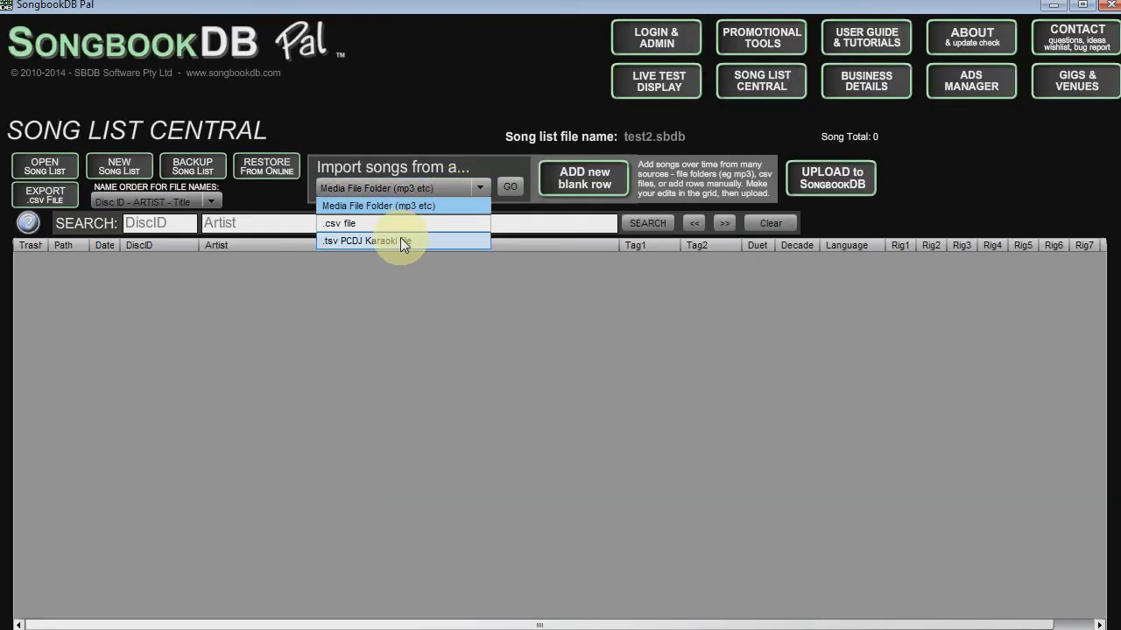
pyautogui.click(400, 240)
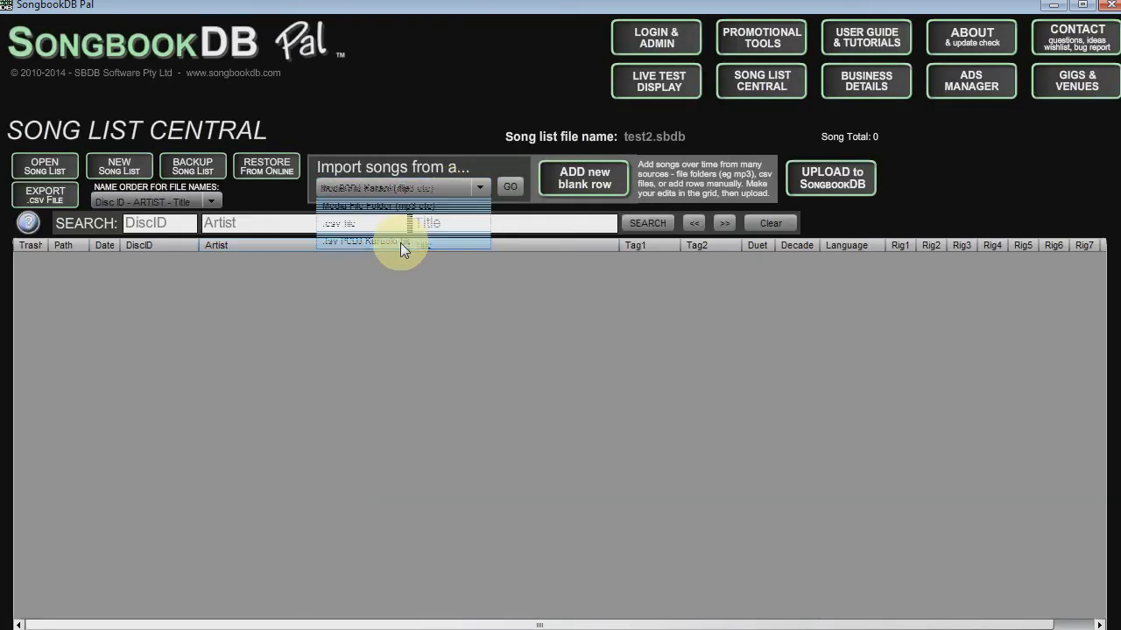
pyautogui.click(511, 188)
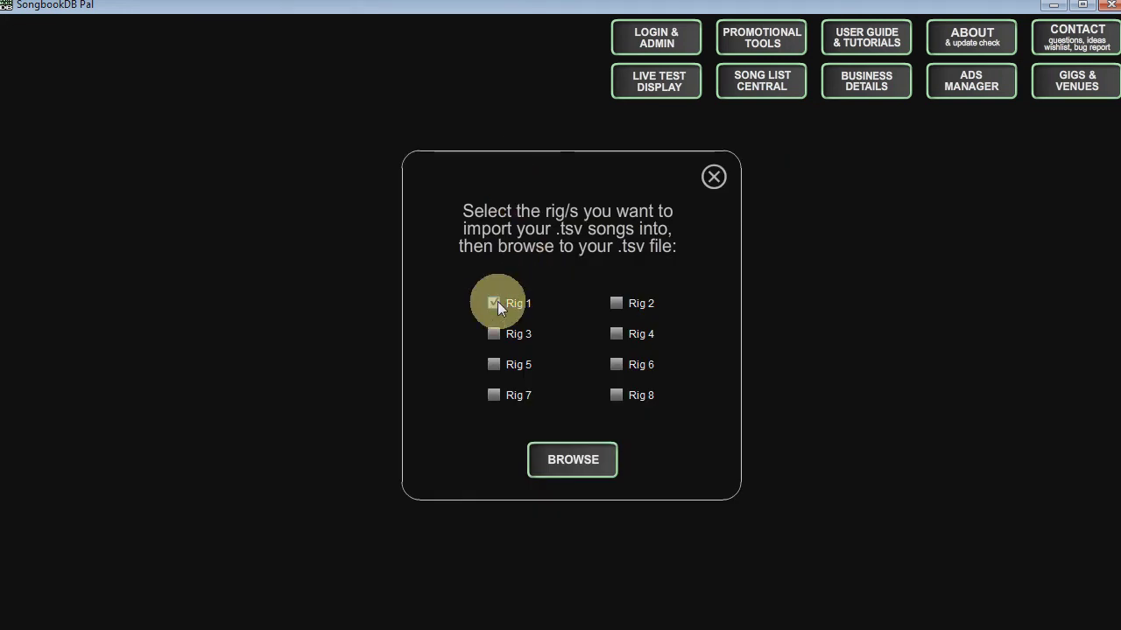
pyautogui.click(554, 462)
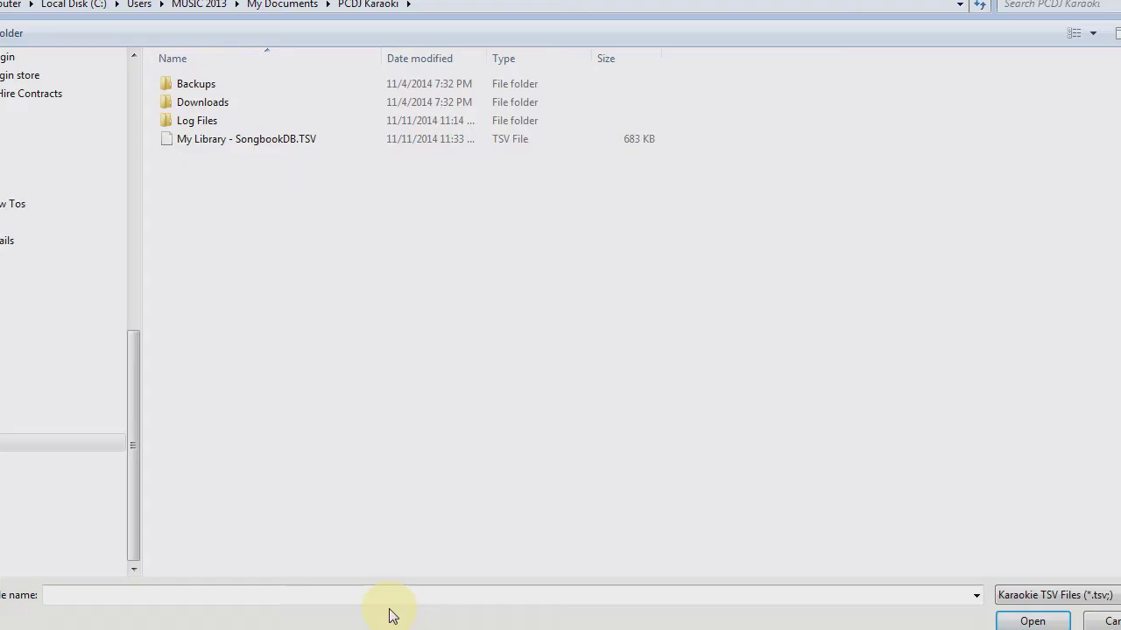
pyautogui.doubleClick(194, 146)
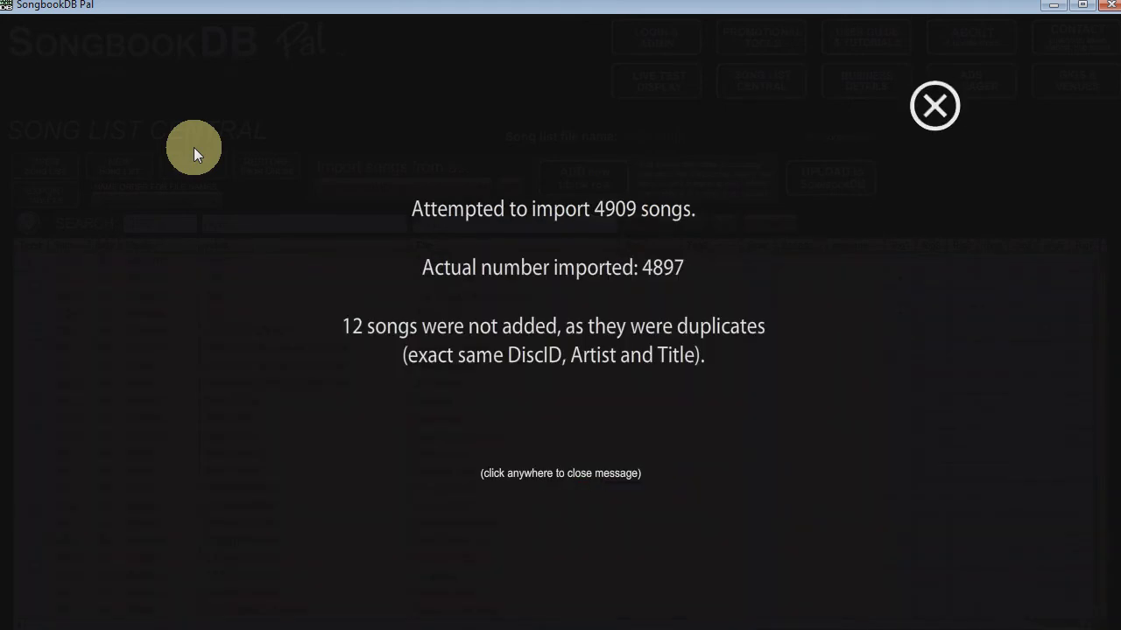
pyautogui.click(934, 114)
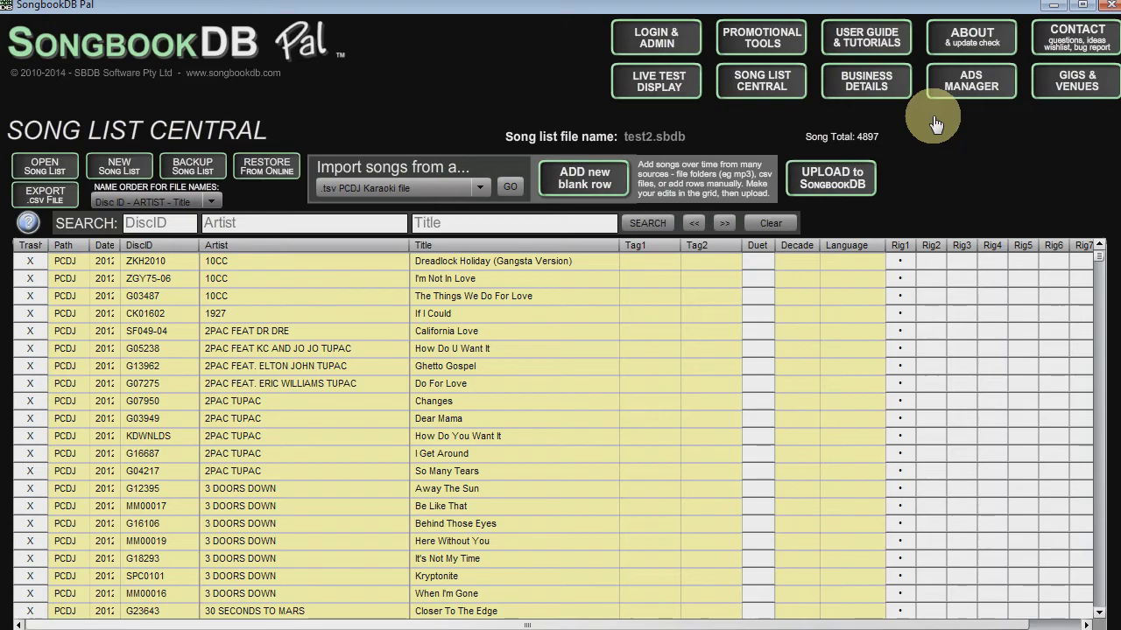
pyautogui.click(836, 184)
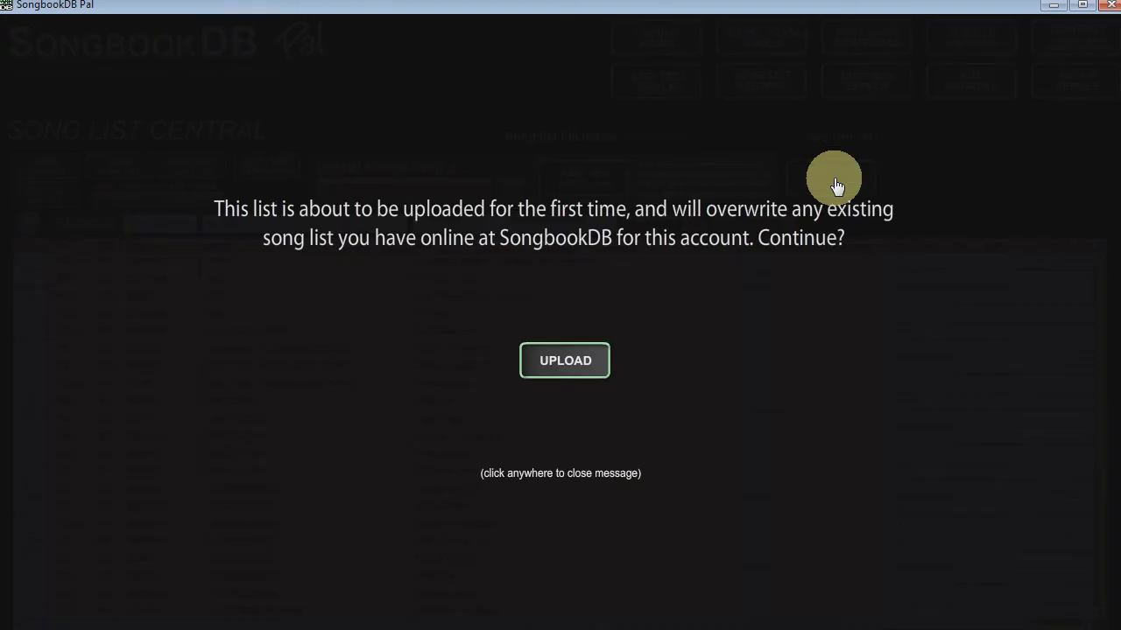
pyautogui.click(574, 372)
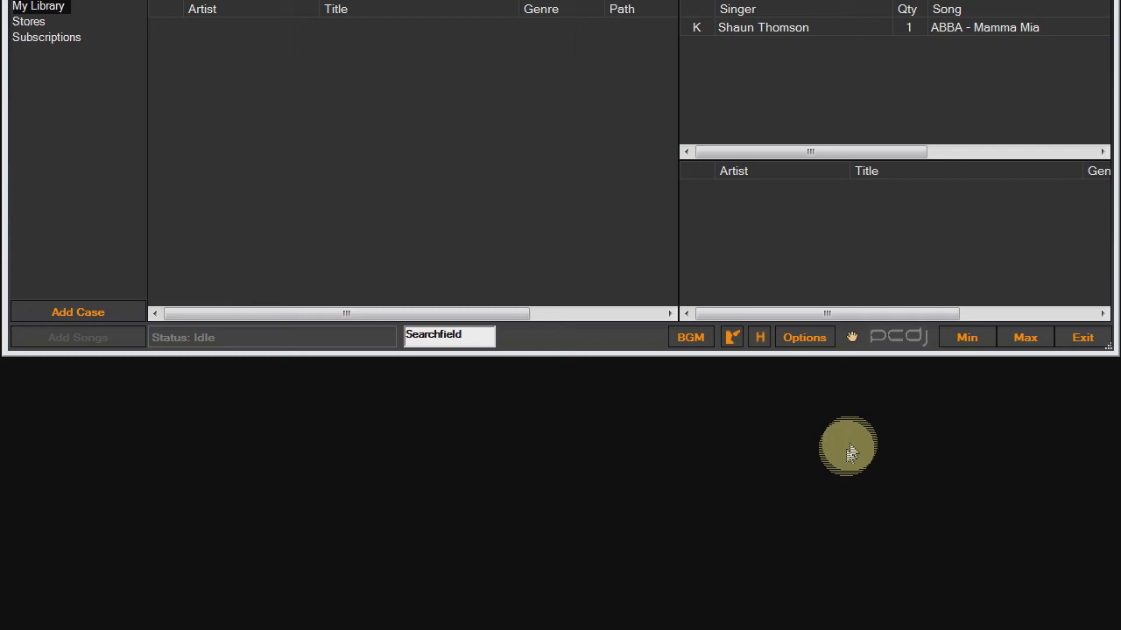
# In Remote Connections options, turn on Shutdown Client Applications/Plugins on exit.
pyautogui.click(822, 345)
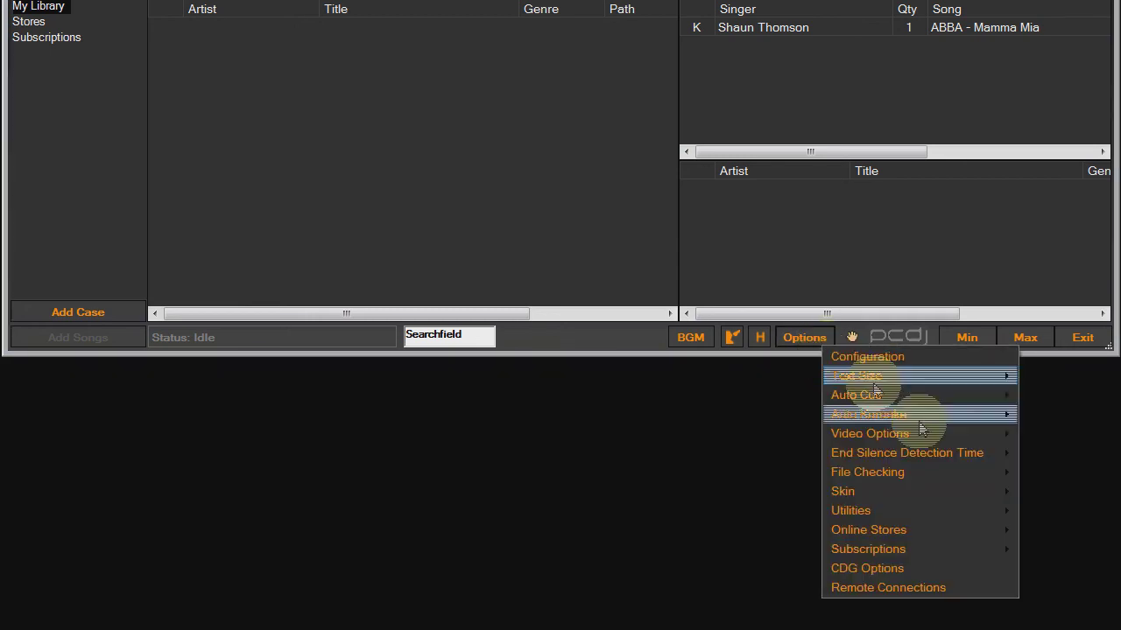
pyautogui.click(975, 597)
pyautogui.moveTo(701, 180); pyautogui.dragTo(709, 191)
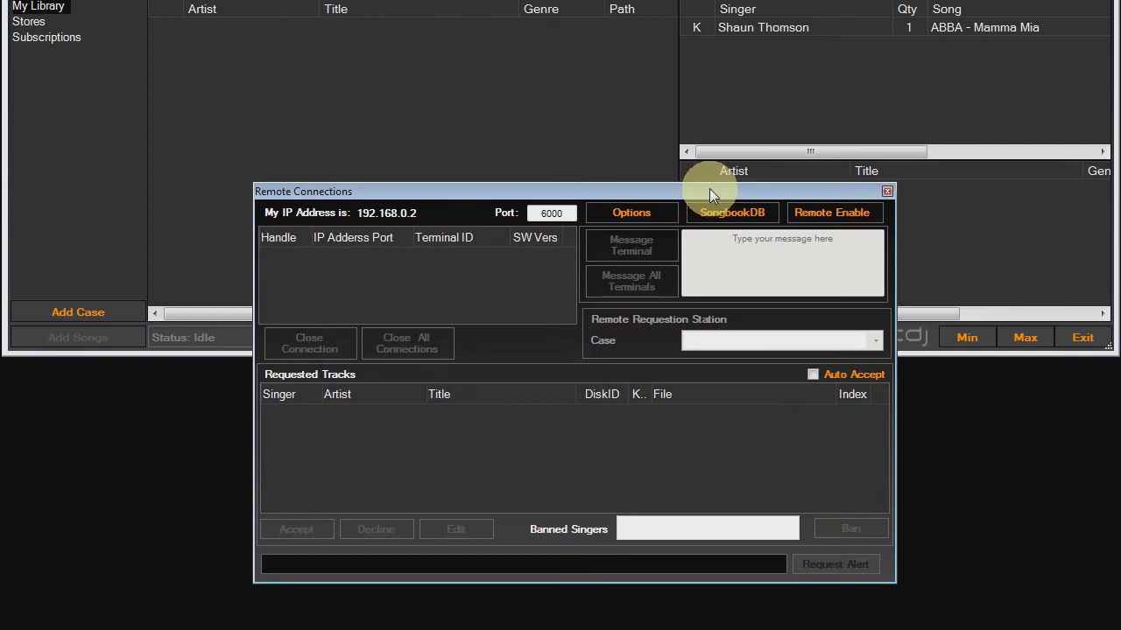
pyautogui.click(631, 213)
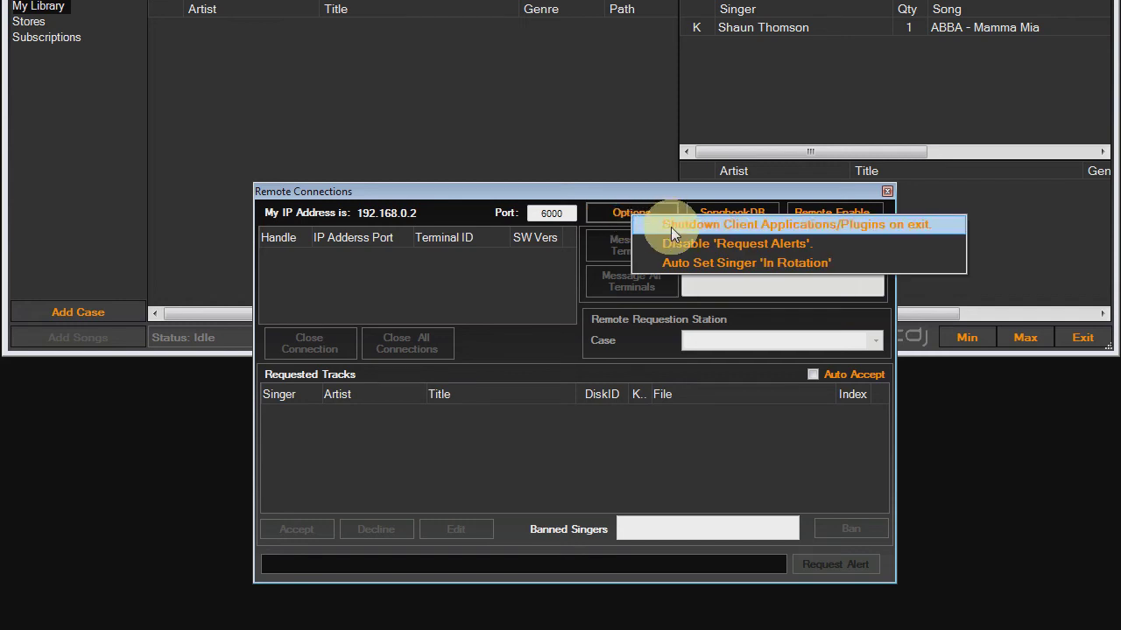
pyautogui.click(673, 226)
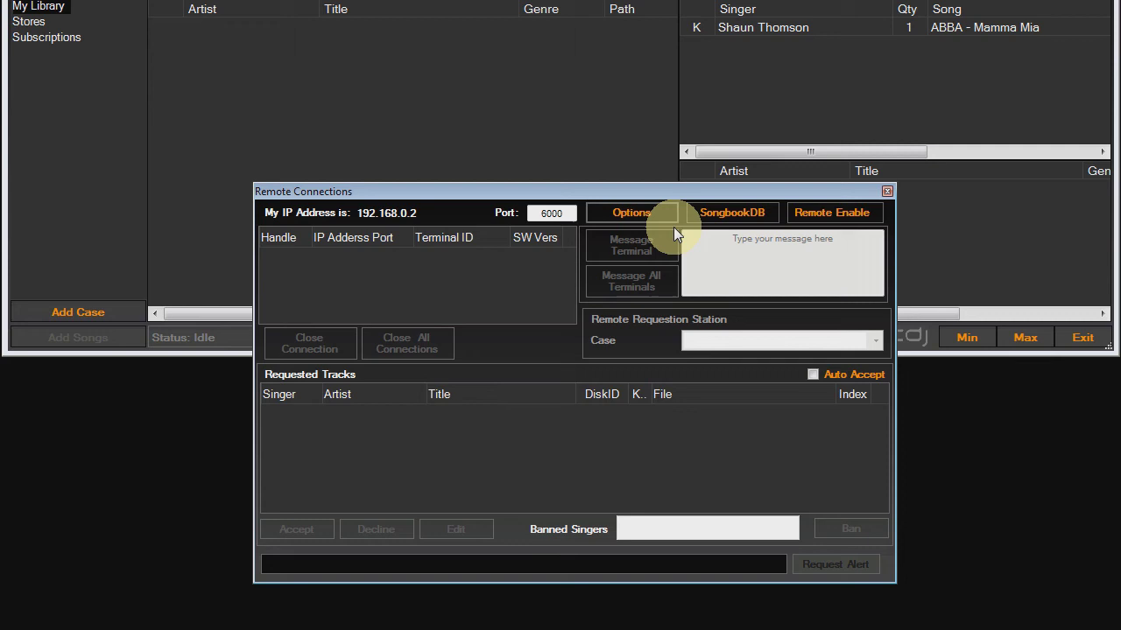
pyautogui.click(667, 213)
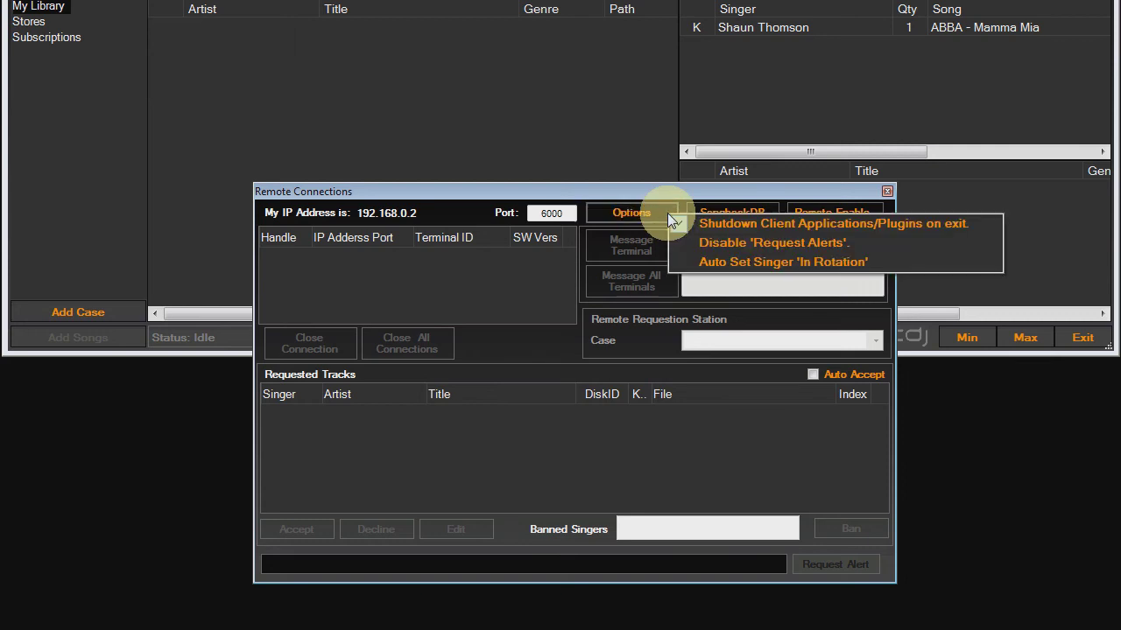
pyautogui.click(609, 454)
# Turn on Autostart SongbookDB Plugin and enable remote connections.
pyautogui.click(731, 213)
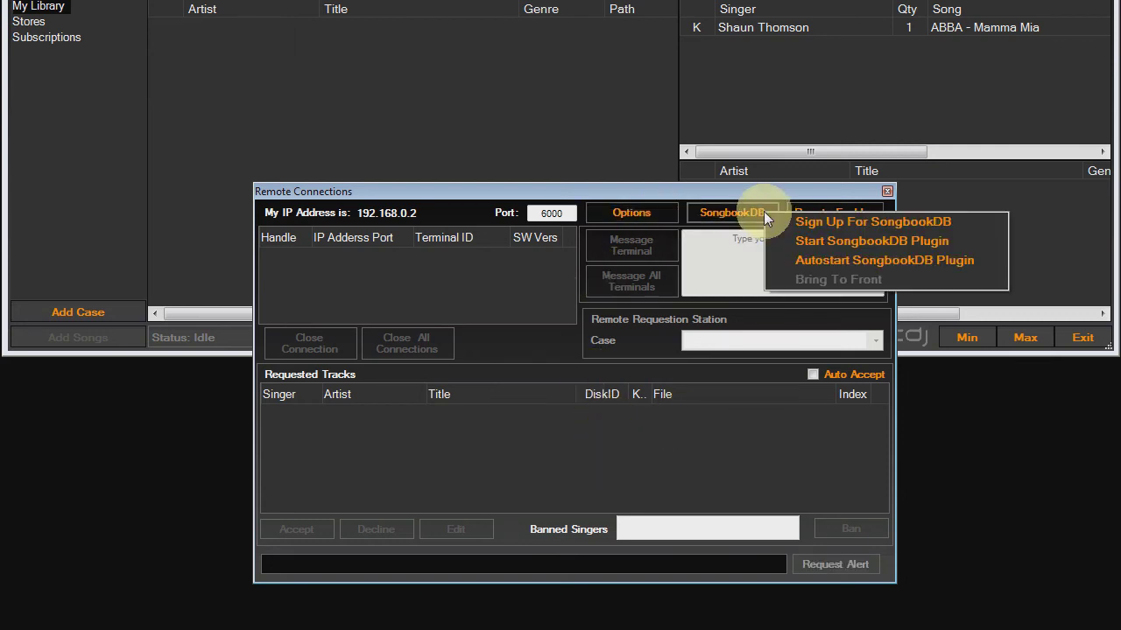
pyautogui.click(782, 268)
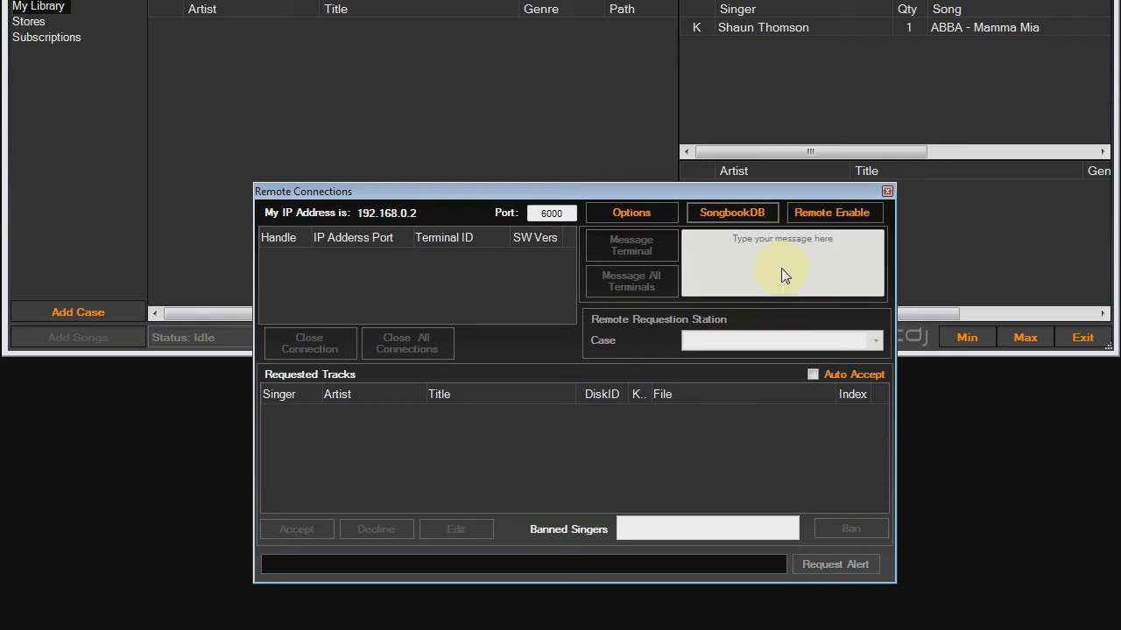
pyautogui.click(757, 212)
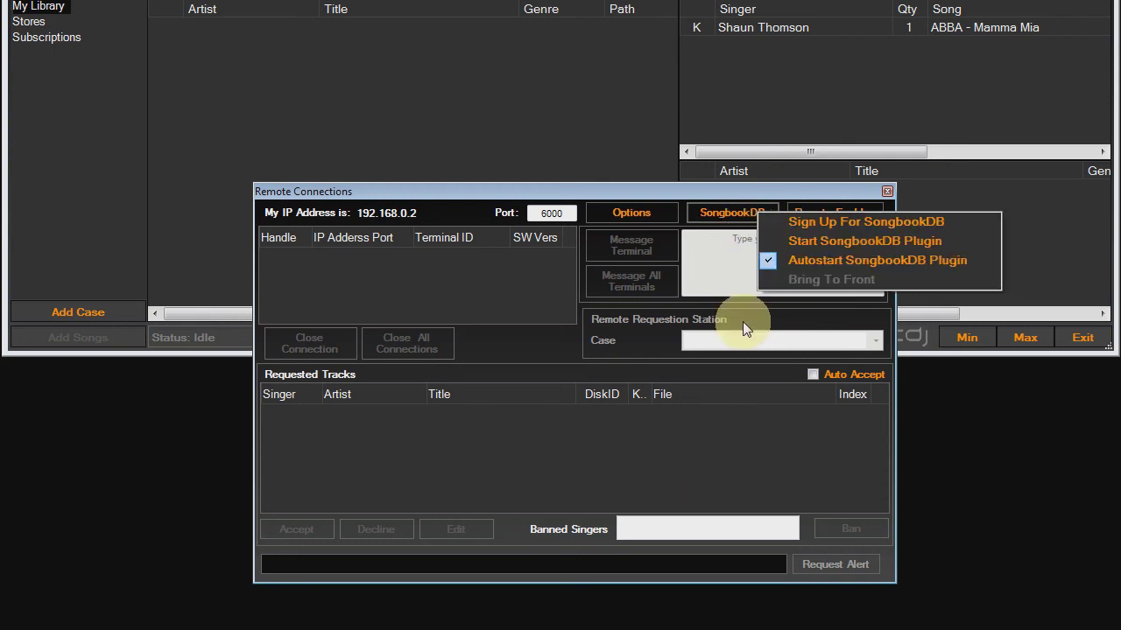
pyautogui.click(701, 432)
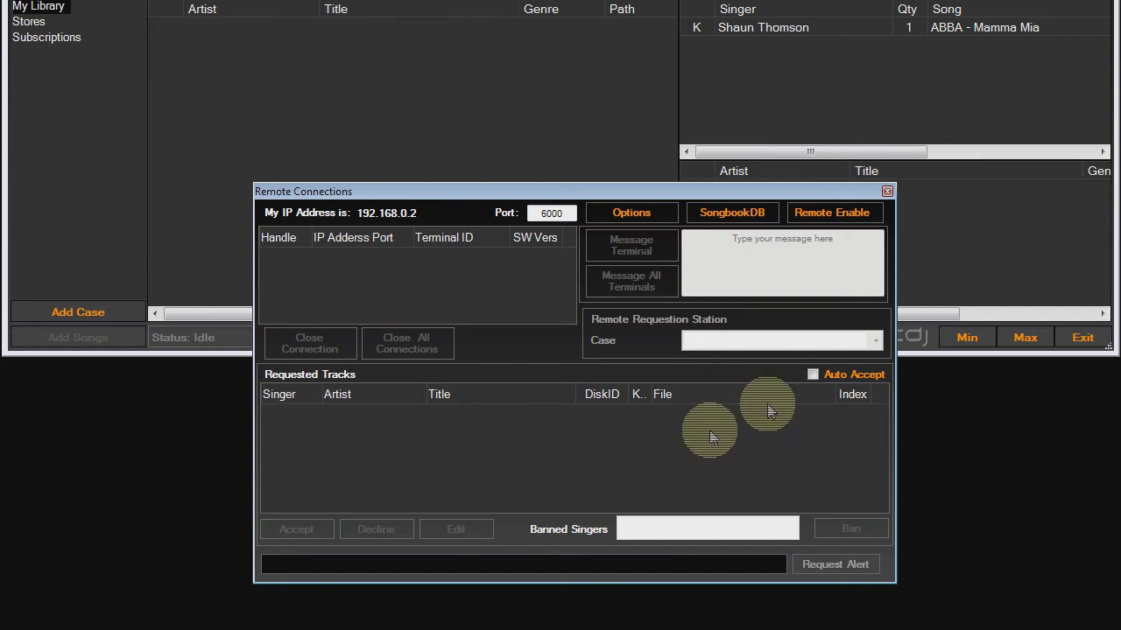
pyautogui.click(841, 214)
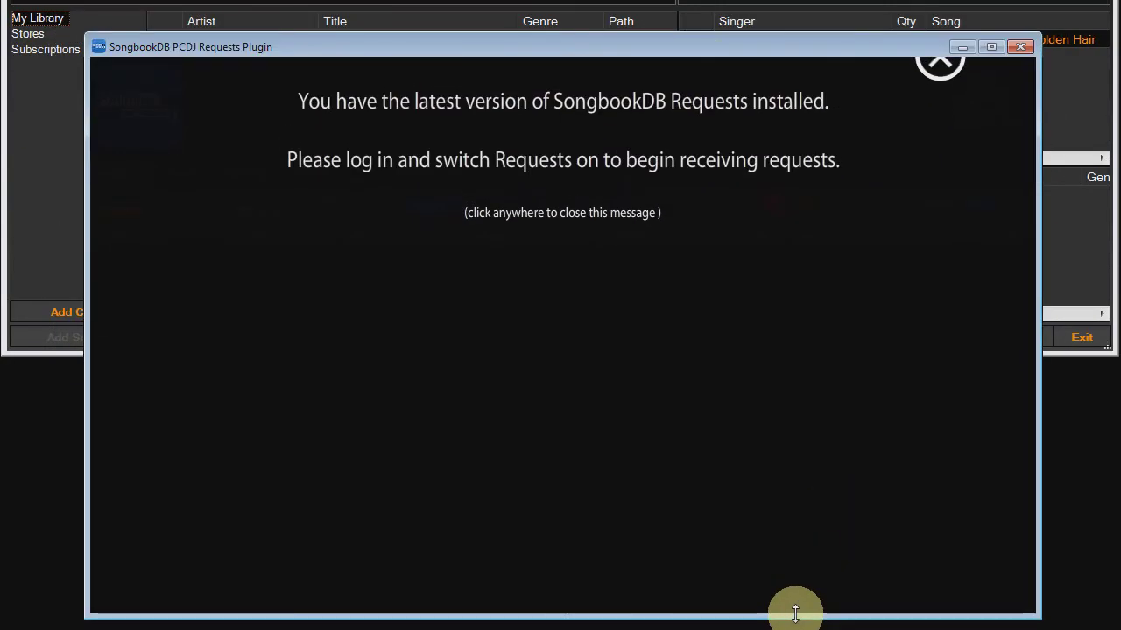
# Dismiss the latest-version notice and view settings showing port 6000 and address 127.0.0.1.
pyautogui.click(943, 77)
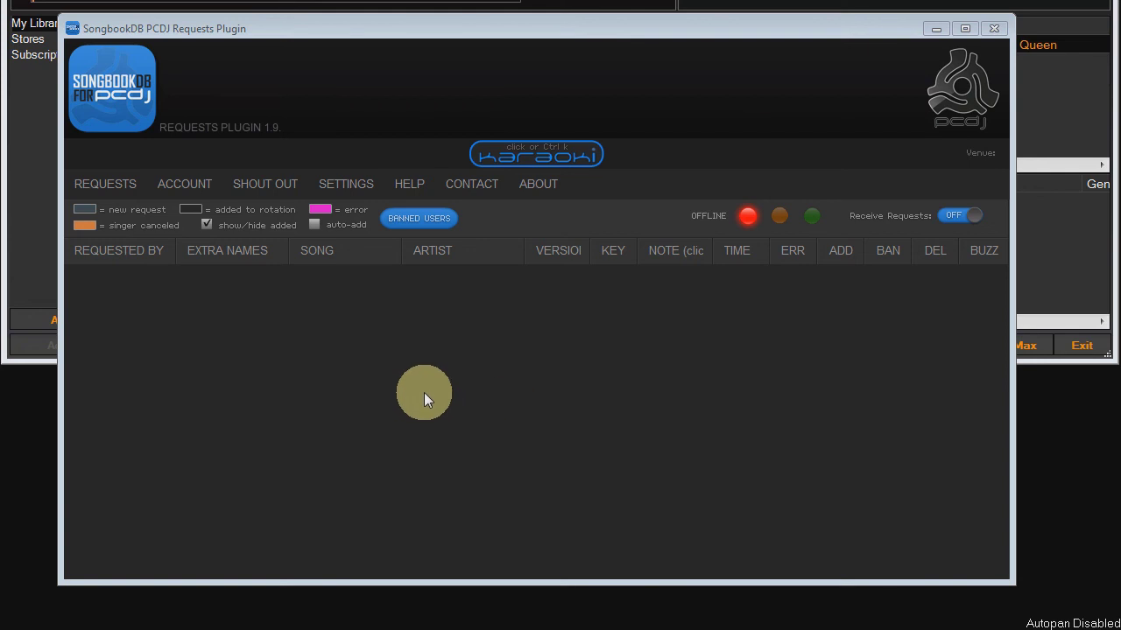
pyautogui.click(355, 188)
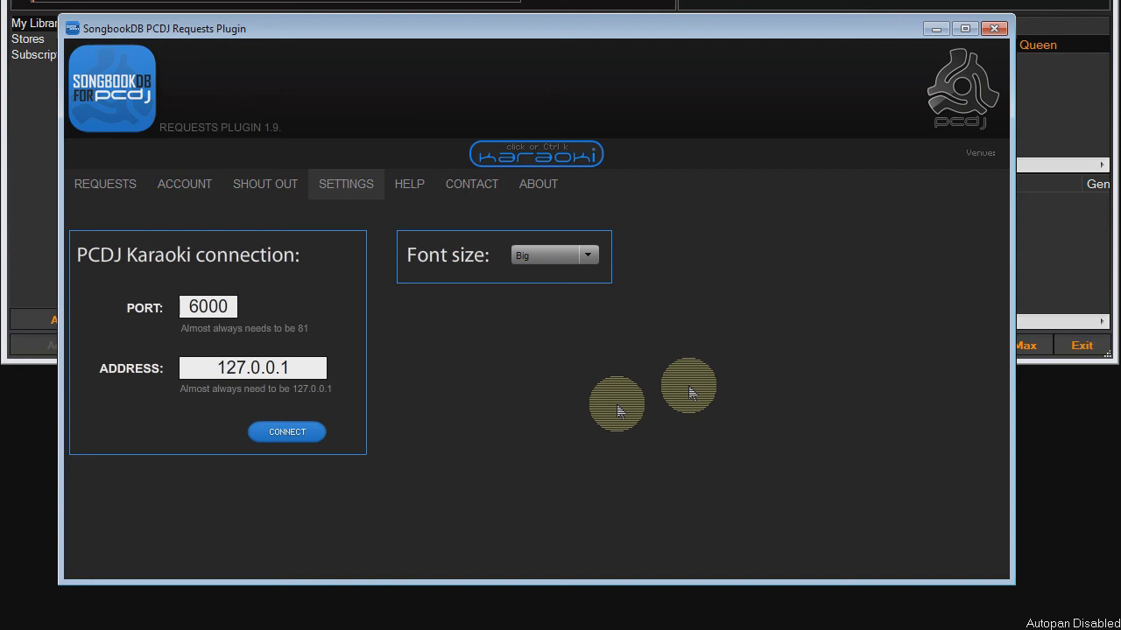
# Check in Karaoki's Remote Connections that the plugin is connected at 127.0.0.1:6000, then return to Requests.
pyautogui.click(534, 159)
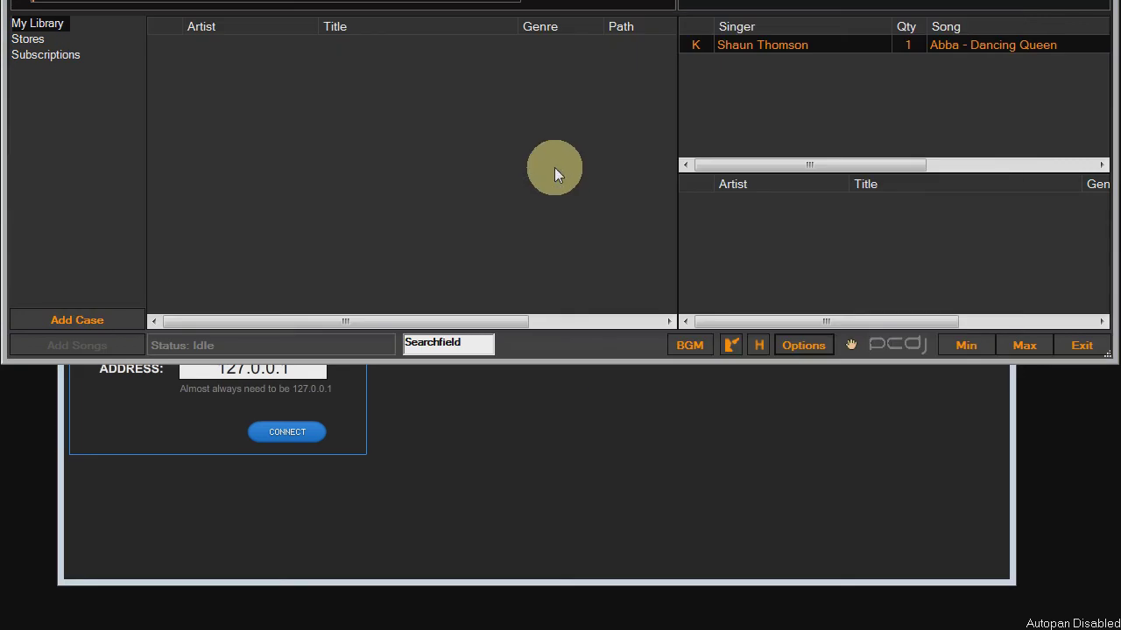
pyautogui.click(802, 344)
pyautogui.click(847, 580)
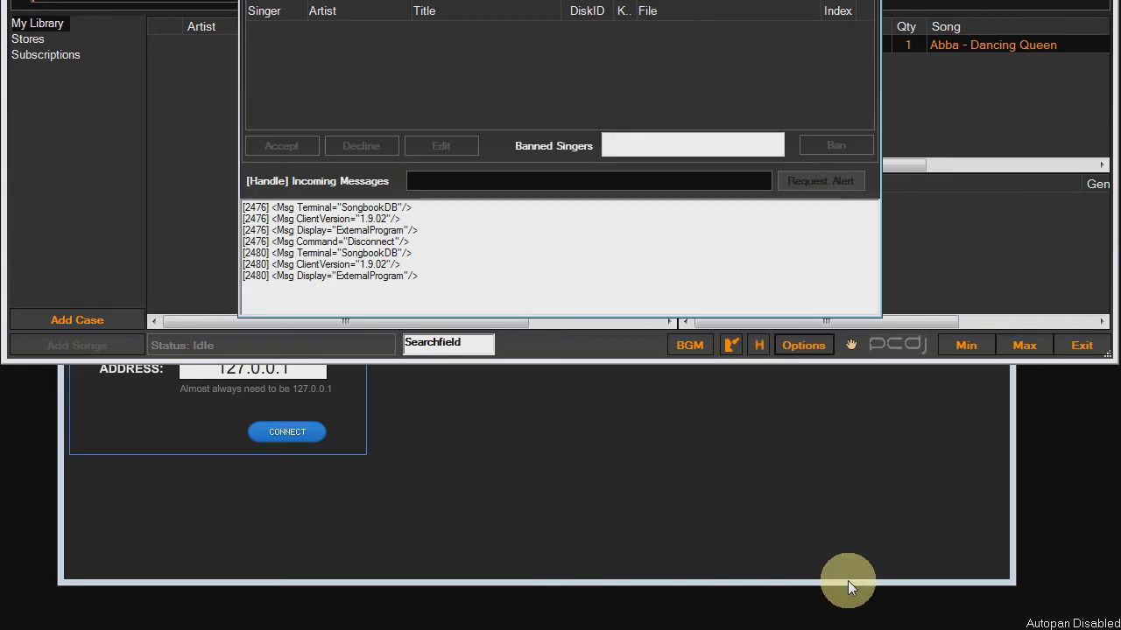
pyautogui.moveTo(466, 14); pyautogui.dragTo(475, 58)
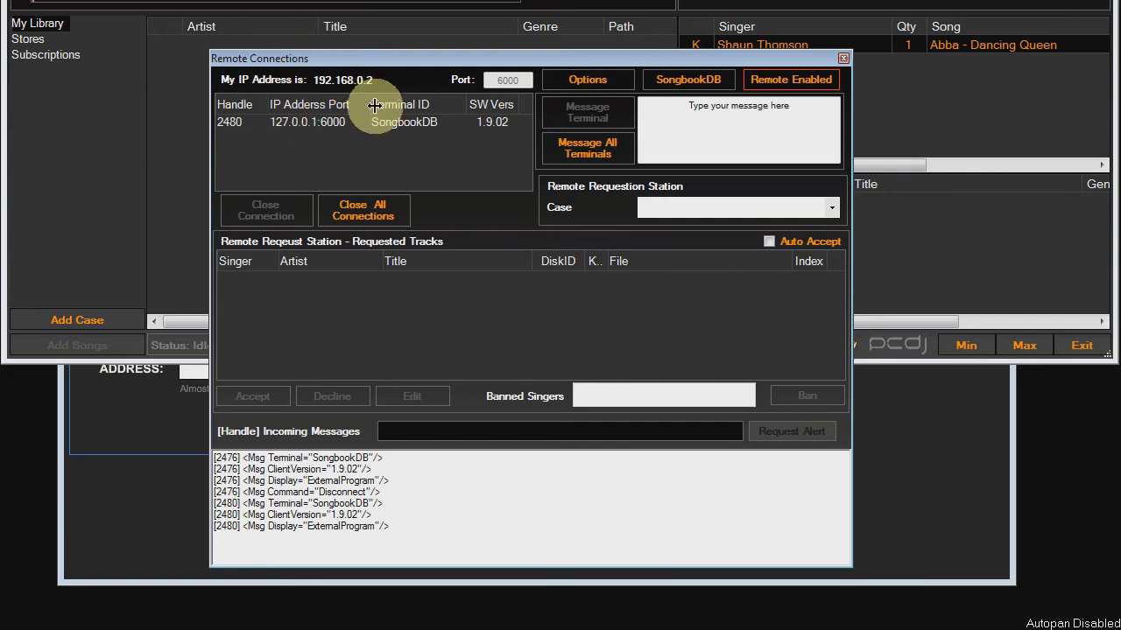
pyautogui.click(158, 506)
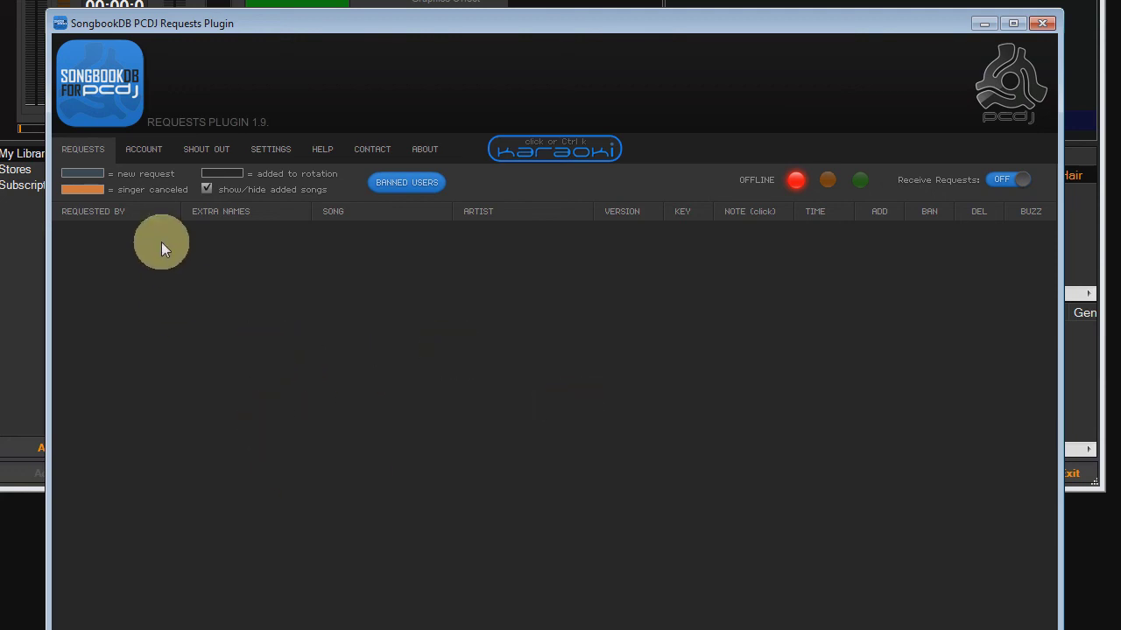
# Look over the ACCOUNT login and SHOUT OUT pages, then go back to SETTINGS.
pyautogui.click(147, 152)
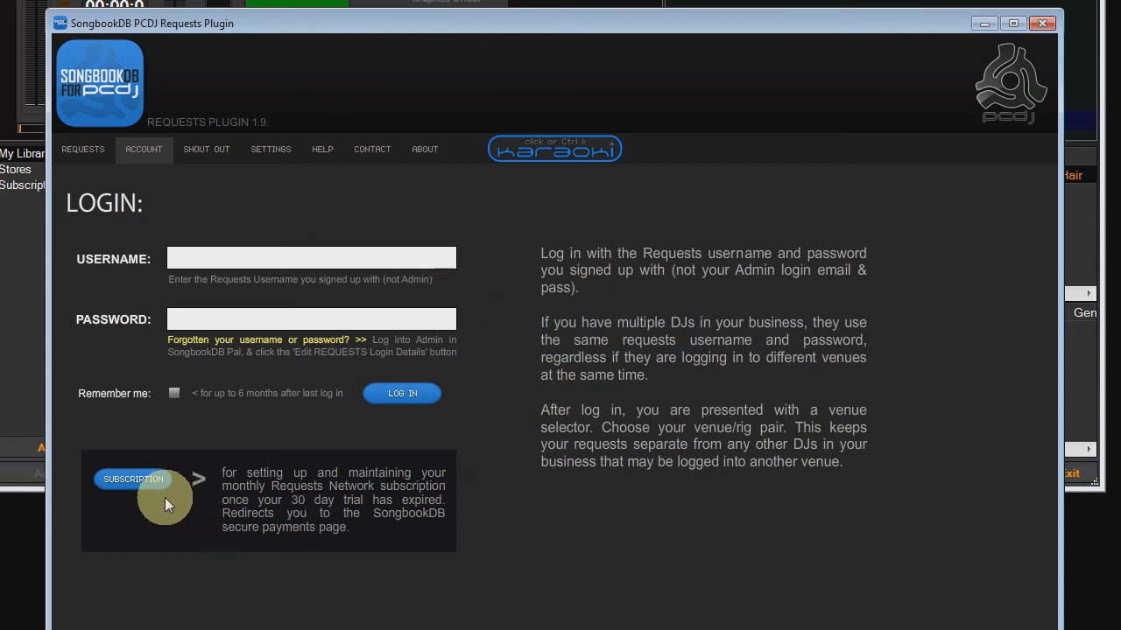
pyautogui.click(218, 165)
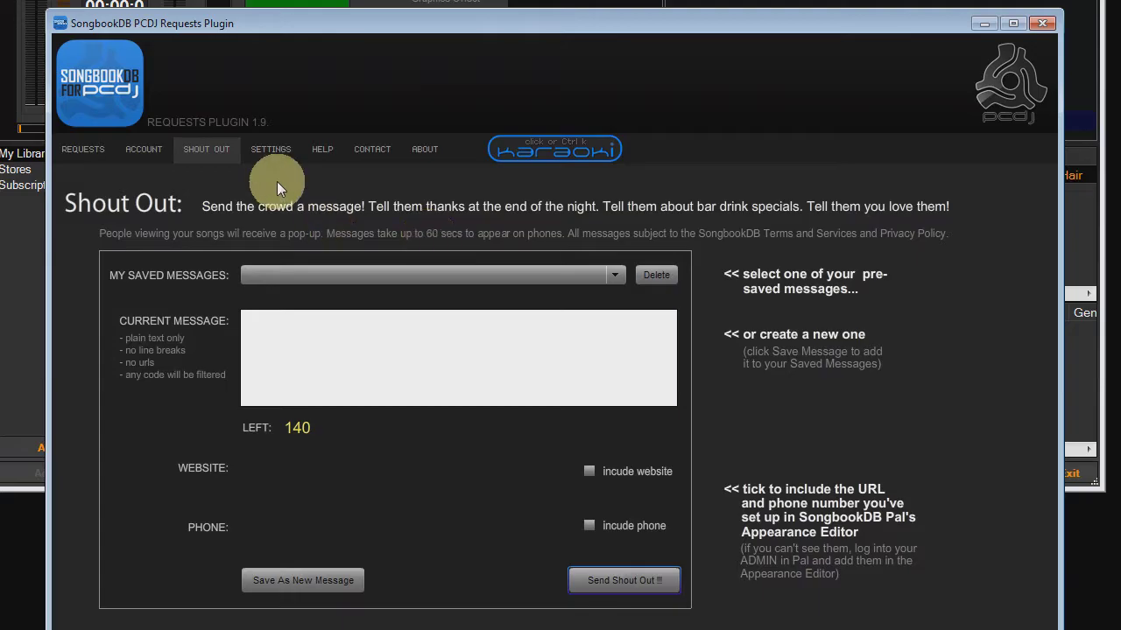
pyautogui.click(271, 149)
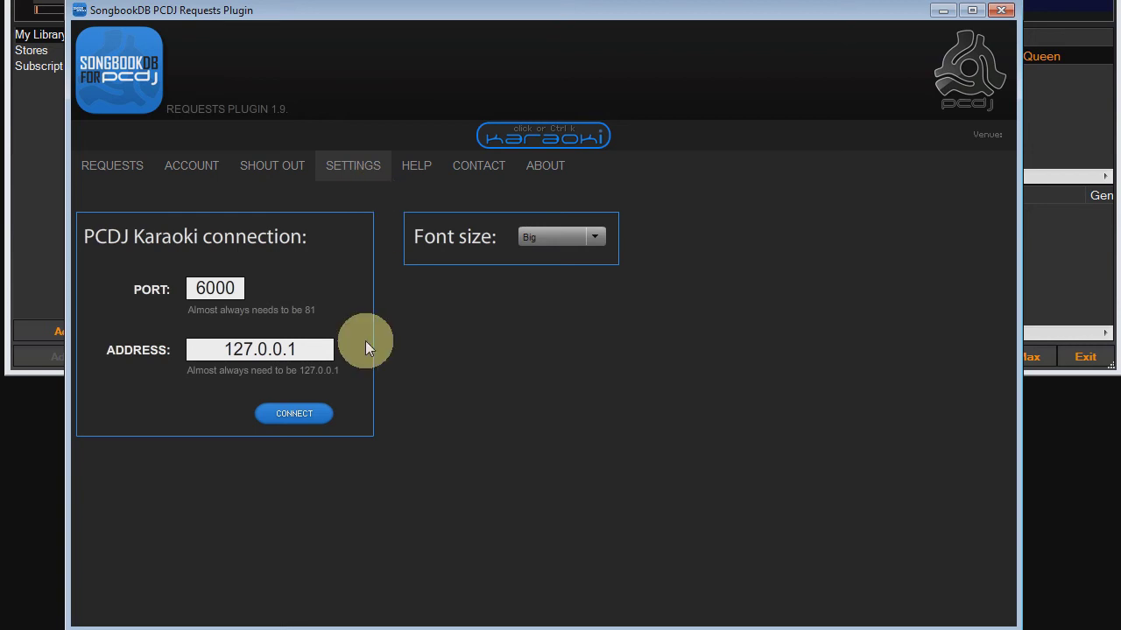
# Try the Blind as a bat and Wayyyy smaller font sizes, then return to Big.
pyautogui.click(575, 238)
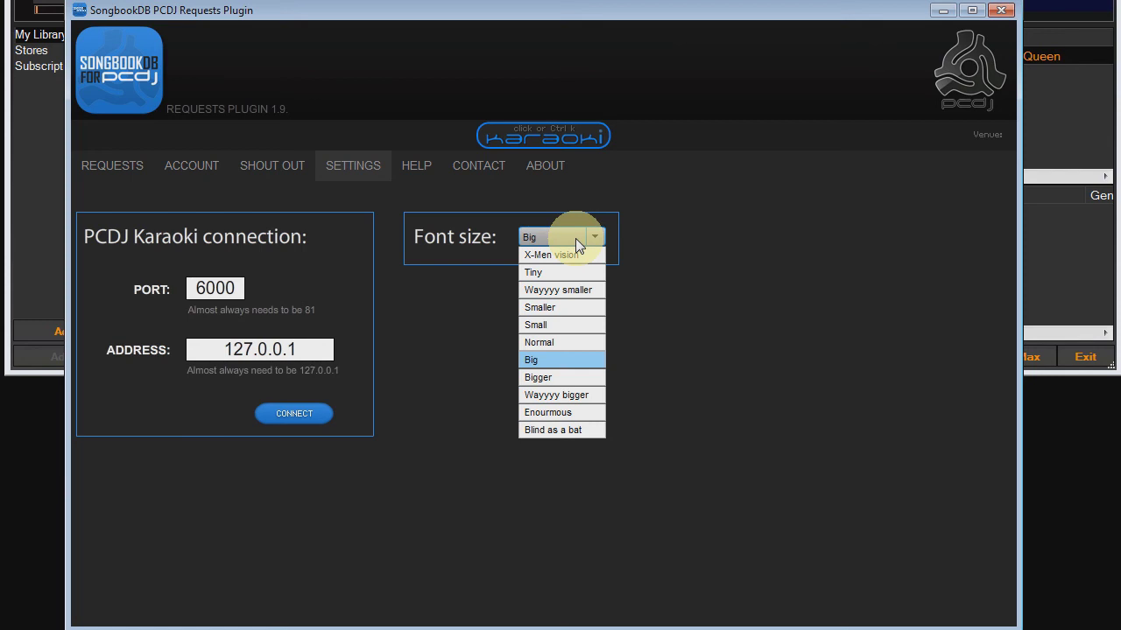
pyautogui.click(565, 429)
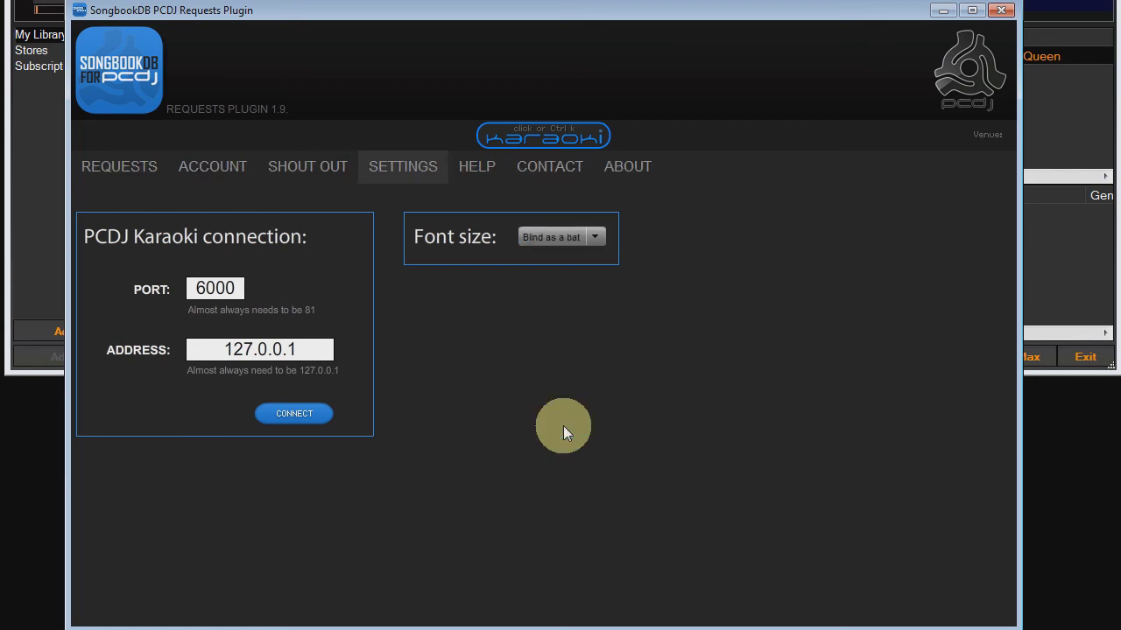
pyautogui.click(567, 238)
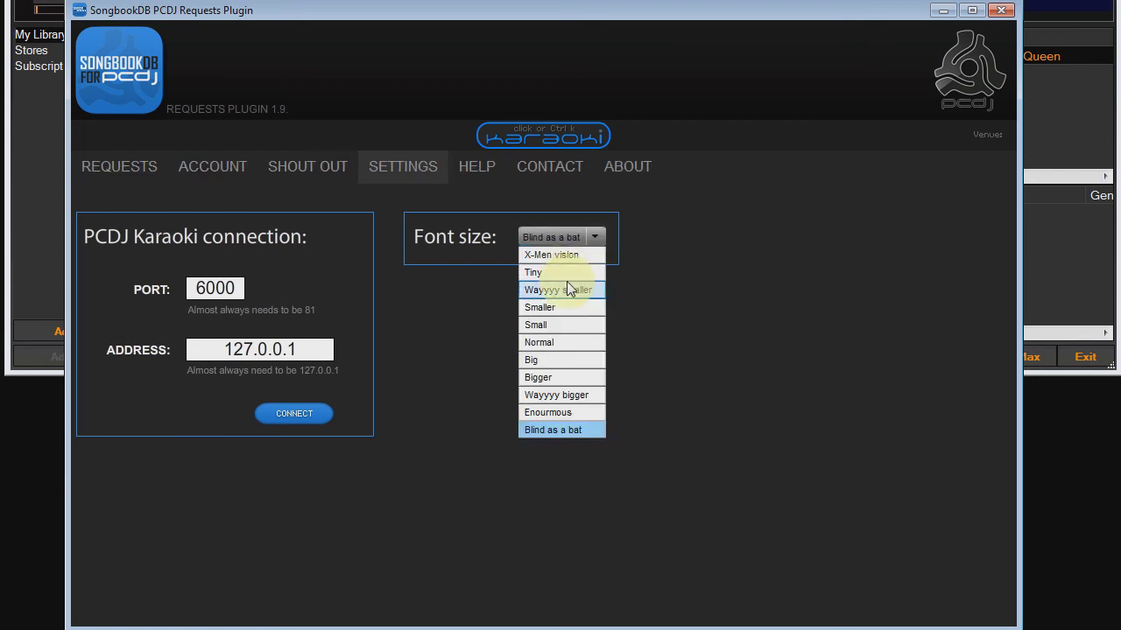
pyautogui.click(568, 296)
pyautogui.click(557, 238)
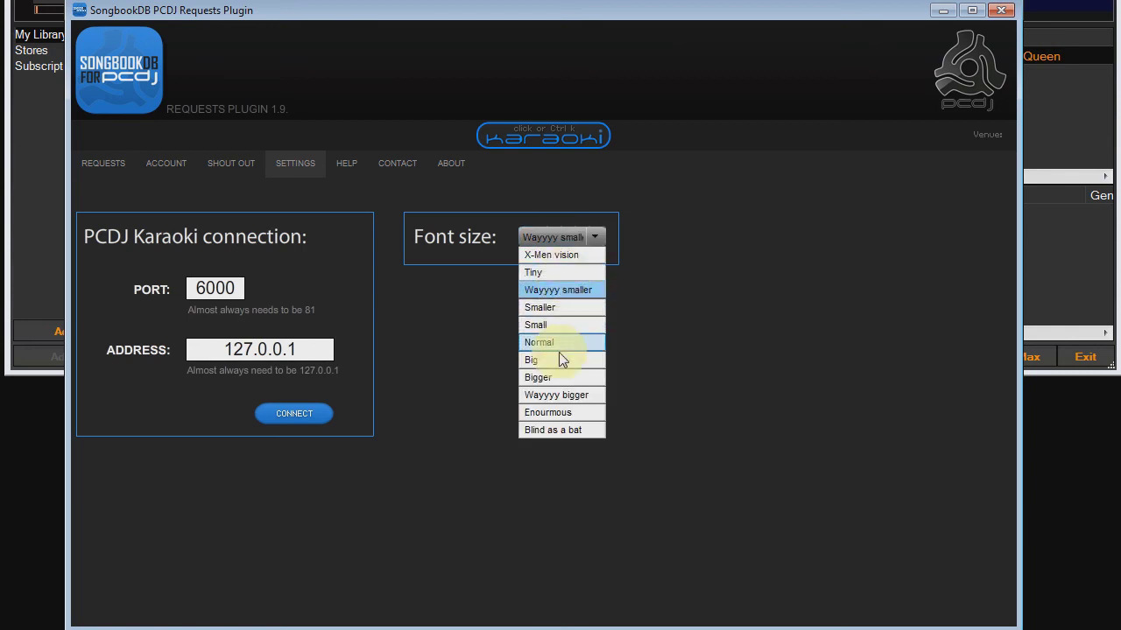
pyautogui.click(556, 360)
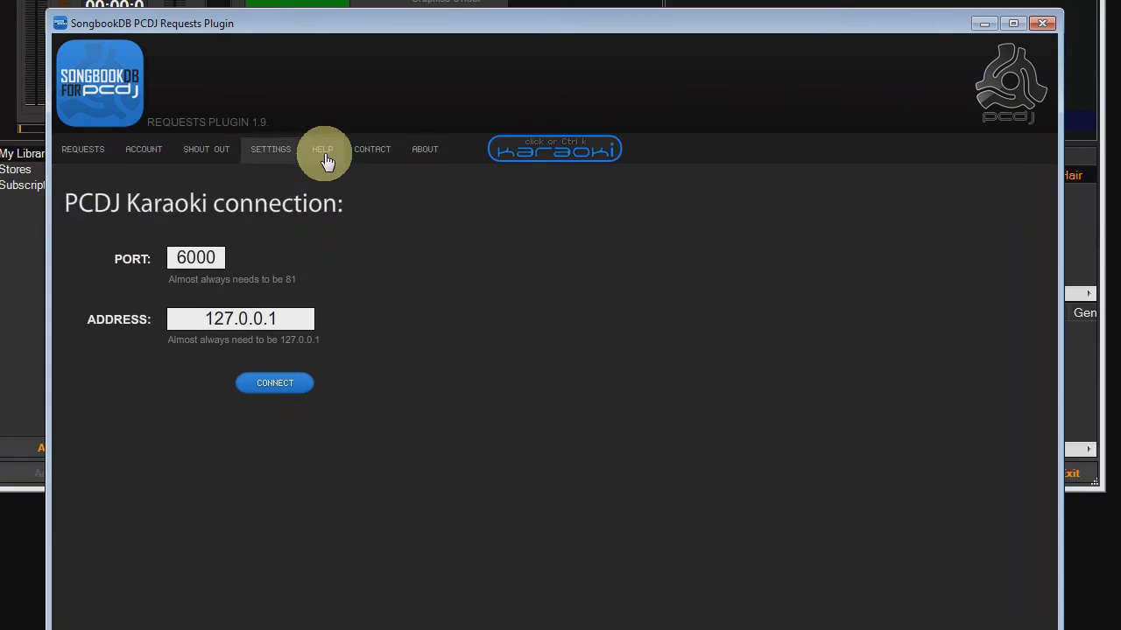
# Look through the Help, Contact and About pages.
pyautogui.click(324, 155)
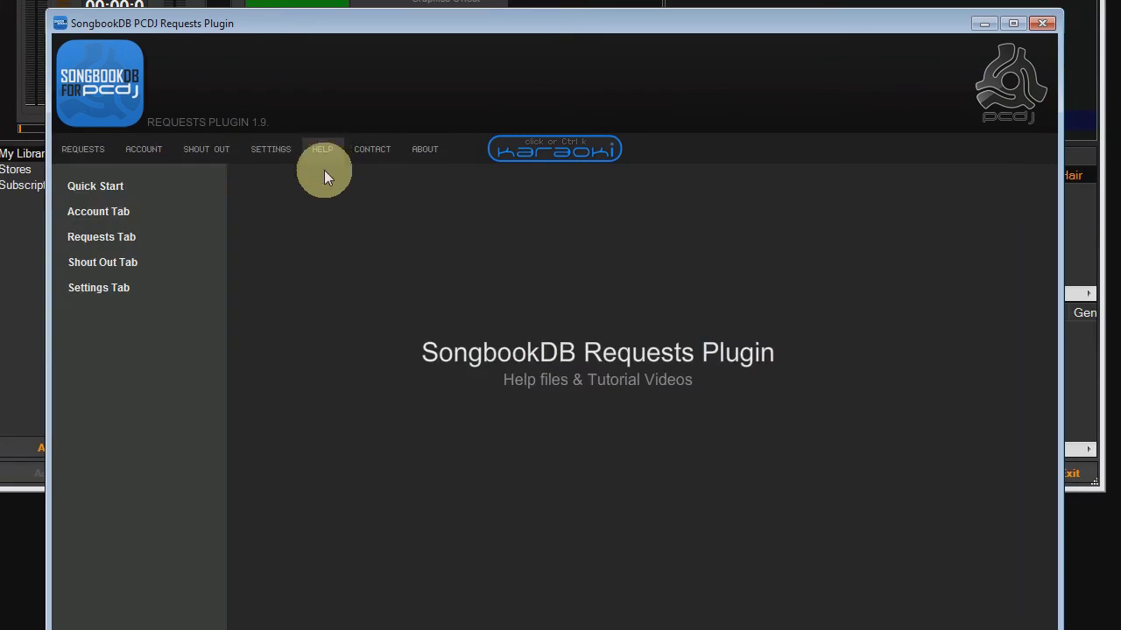
pyautogui.click(385, 154)
pyautogui.click(424, 154)
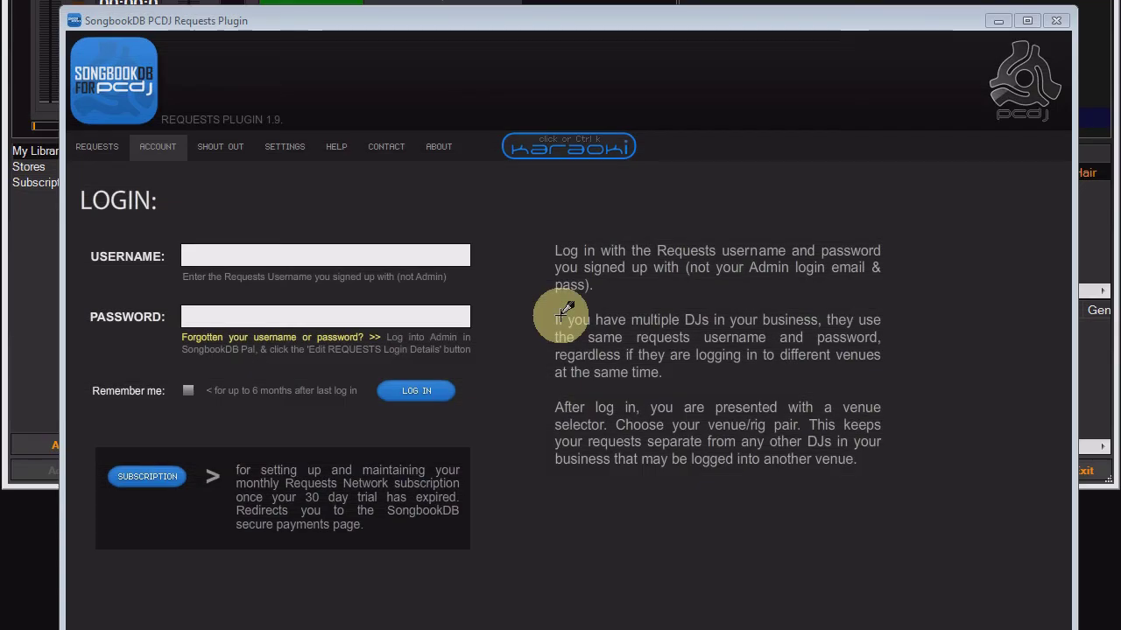
# Log in with the Requests account username and password, Remember me ticked, and choose Blue Diamond Bar Sebel Kiama.
pyautogui.click(199, 257)
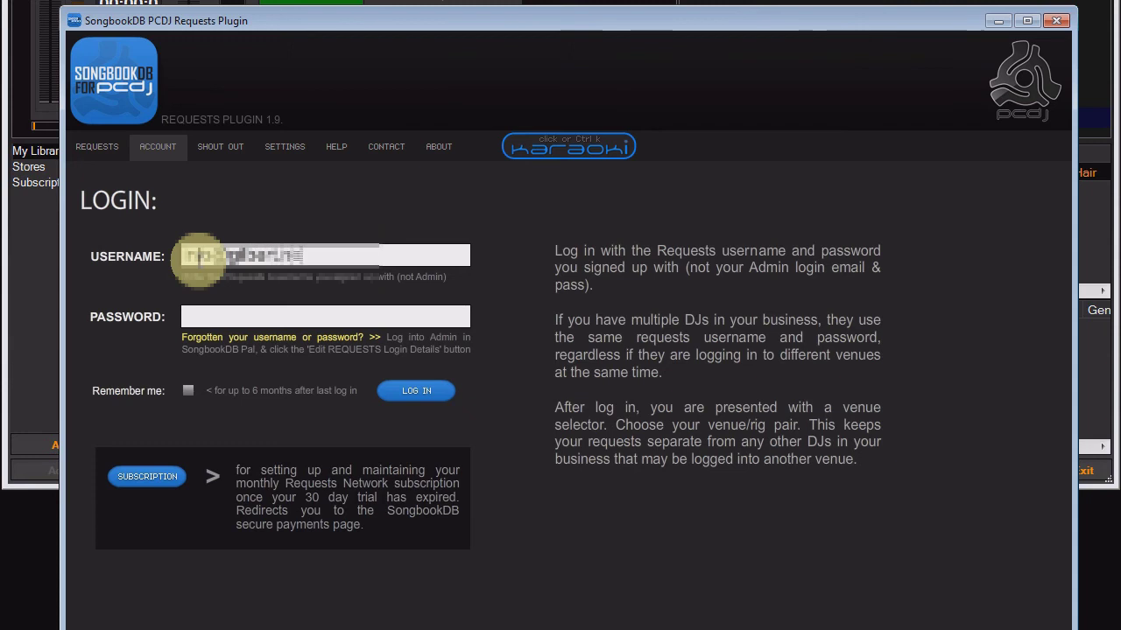
pyautogui.click(230, 317)
pyautogui.write('********')
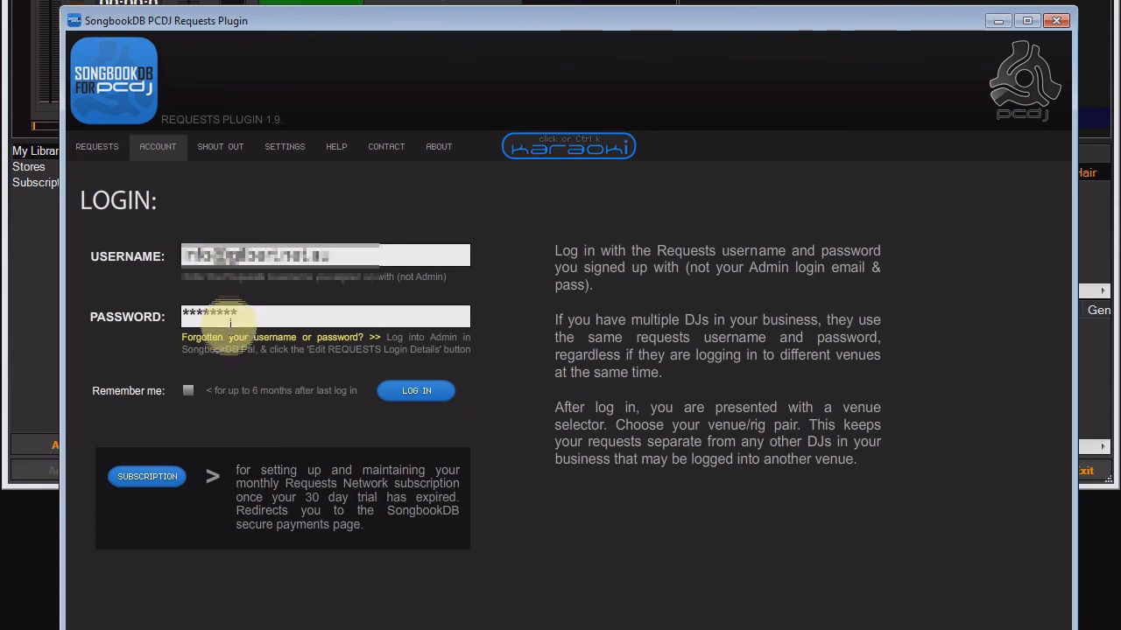
pyautogui.click(187, 391)
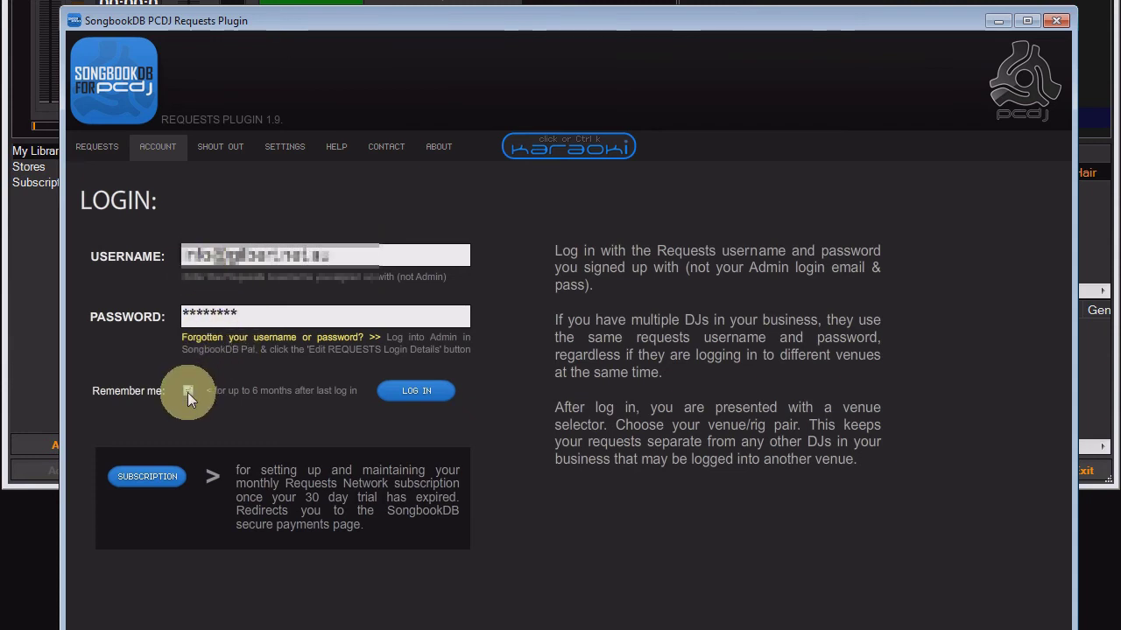
pyautogui.click(408, 394)
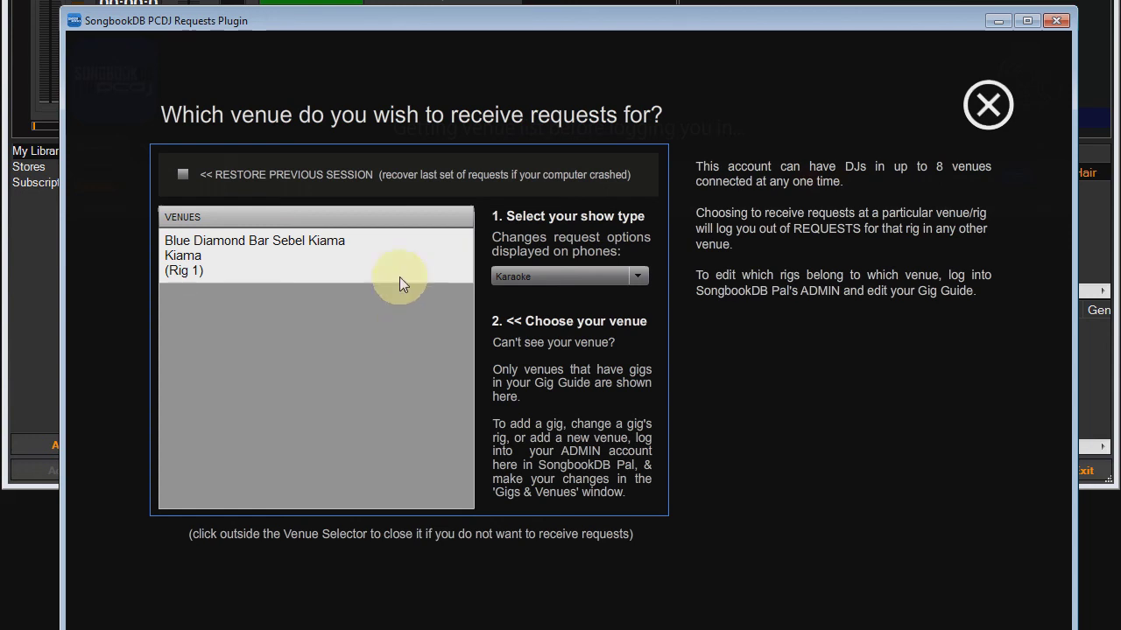
pyautogui.click(391, 254)
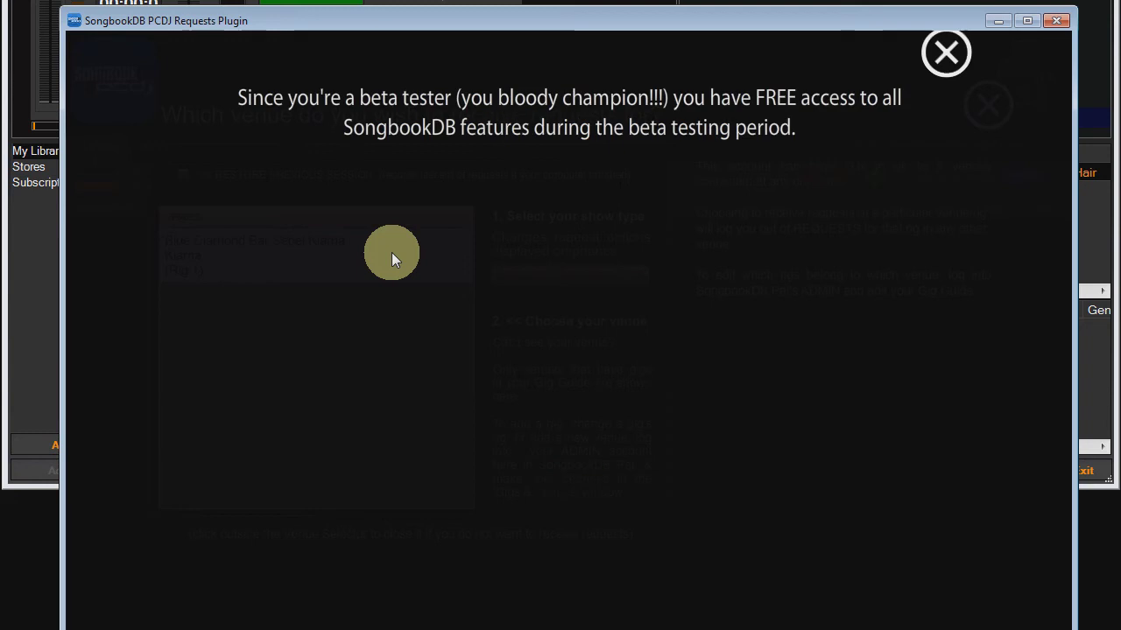
pyautogui.click(967, 59)
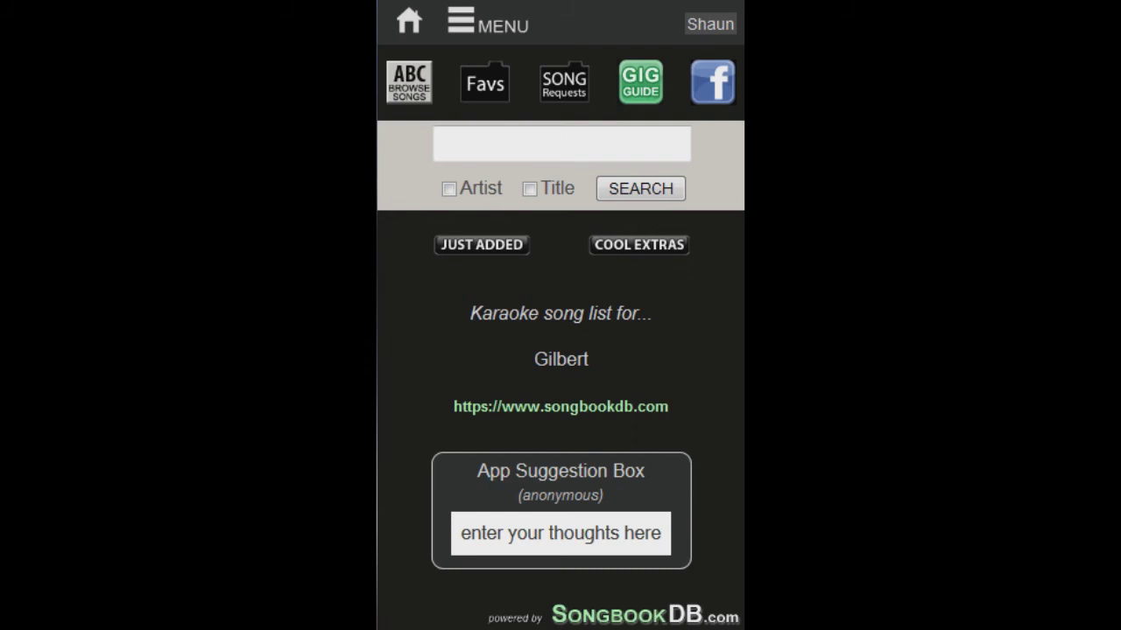
# Browse artists under A and request ABBA's Chiquitita in a chosen key.
pyautogui.click(407, 99)
pyautogui.click(411, 271)
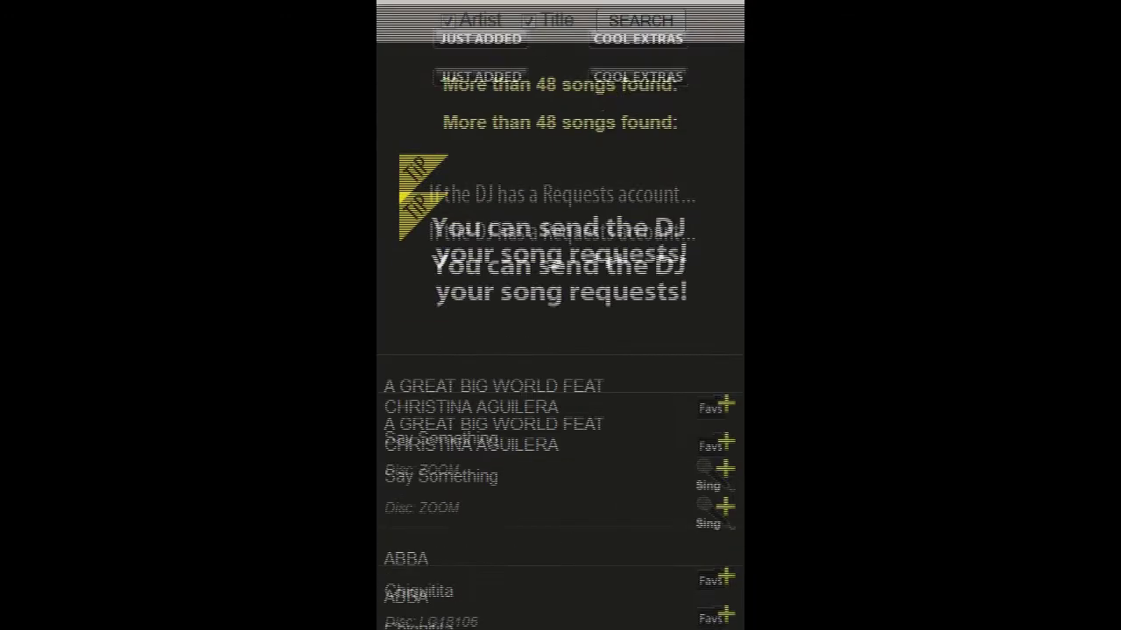
pyautogui.scroll(-5, 560, 350)
pyautogui.click(723, 209)
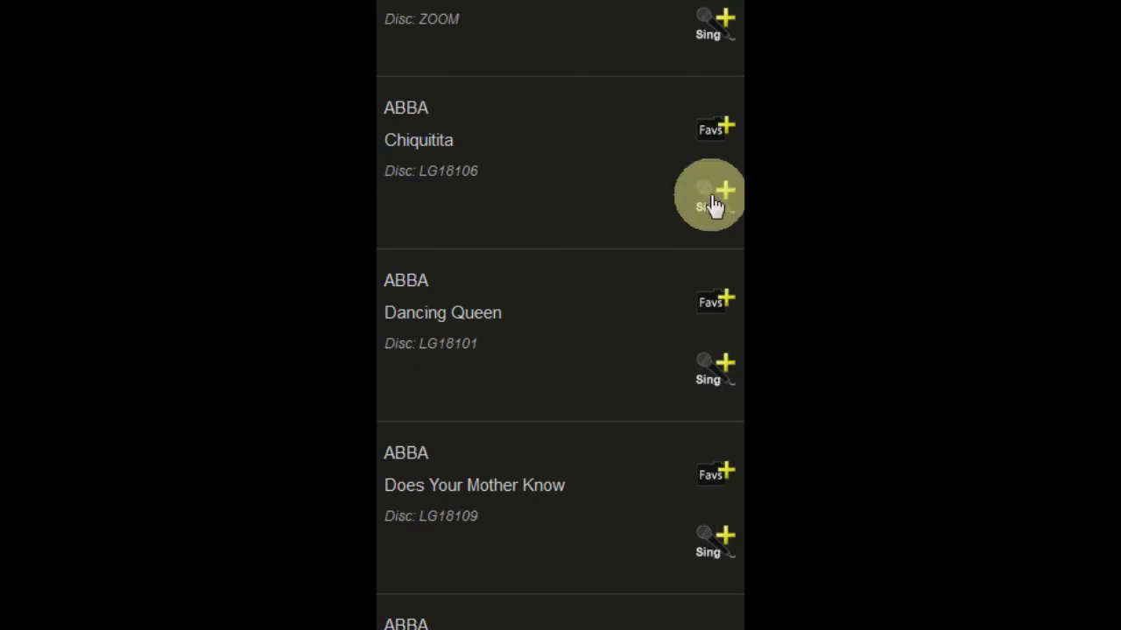
pyautogui.click(639, 230)
pyautogui.click(561, 522)
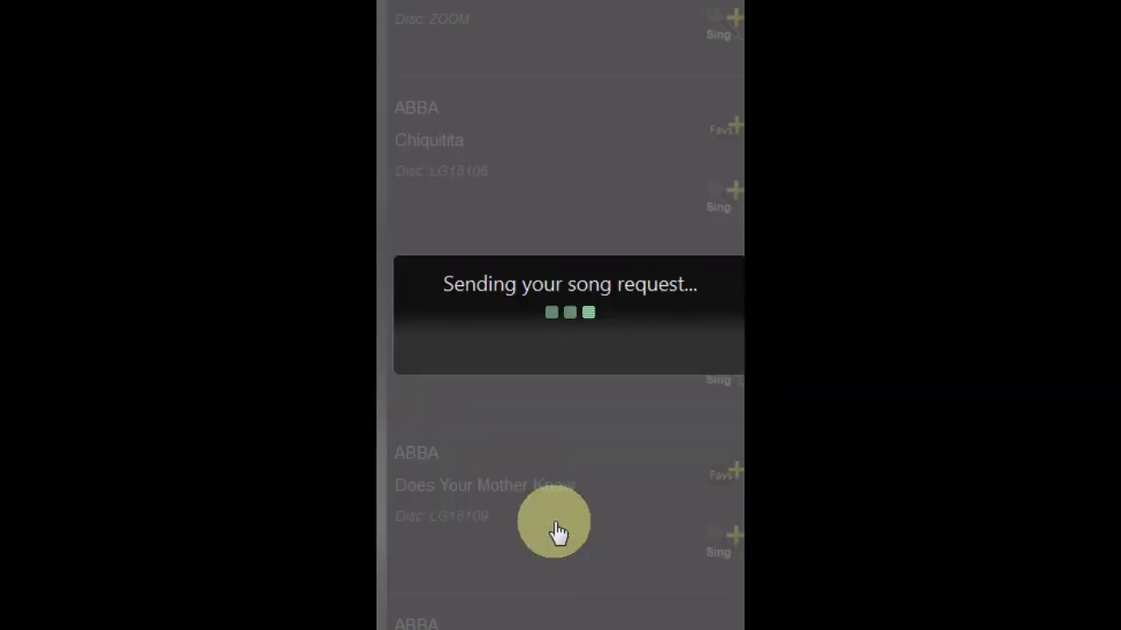
pyautogui.click(679, 358)
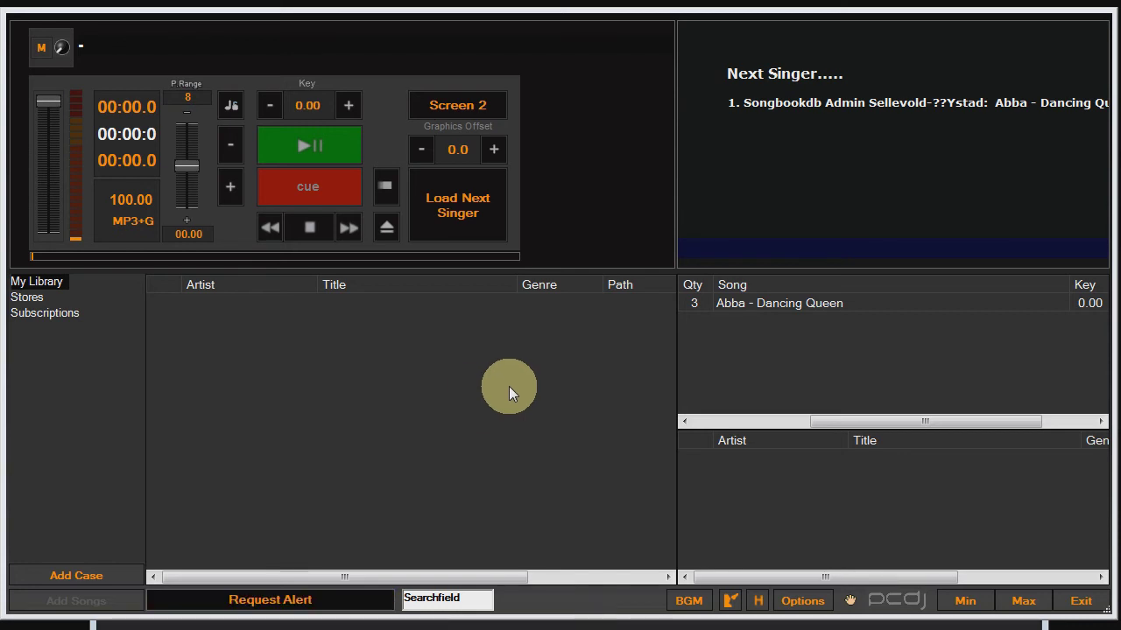
# Add the Chiquitita request to Karaoki from the Request Alert and leave added requests shown.
pyautogui.click(300, 601)
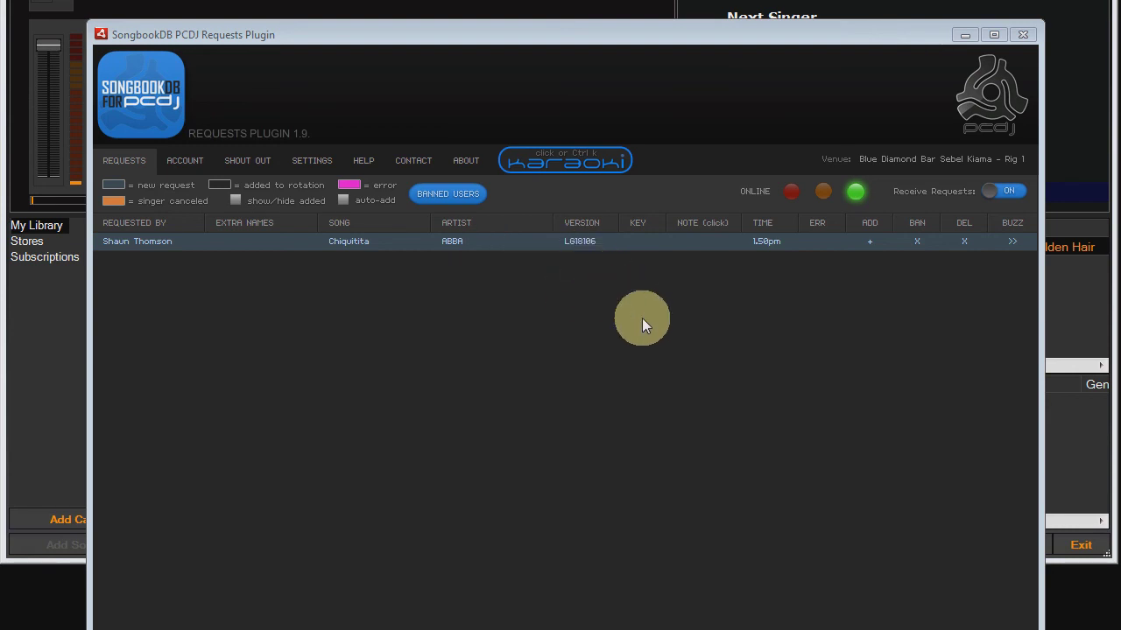
pyautogui.click(872, 241)
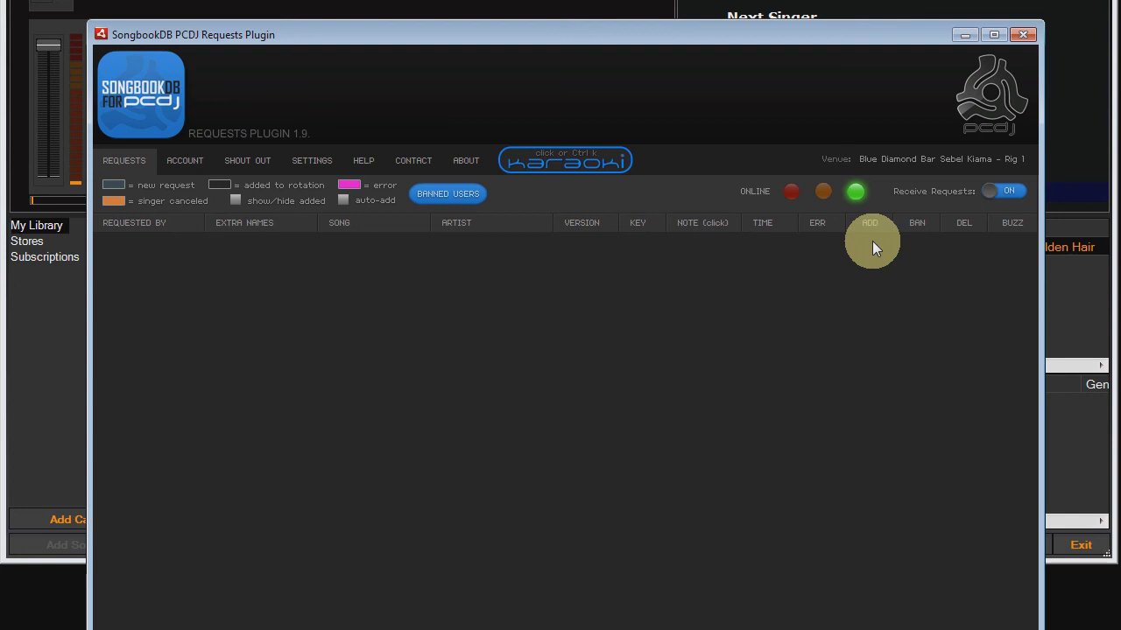
pyautogui.click(235, 203)
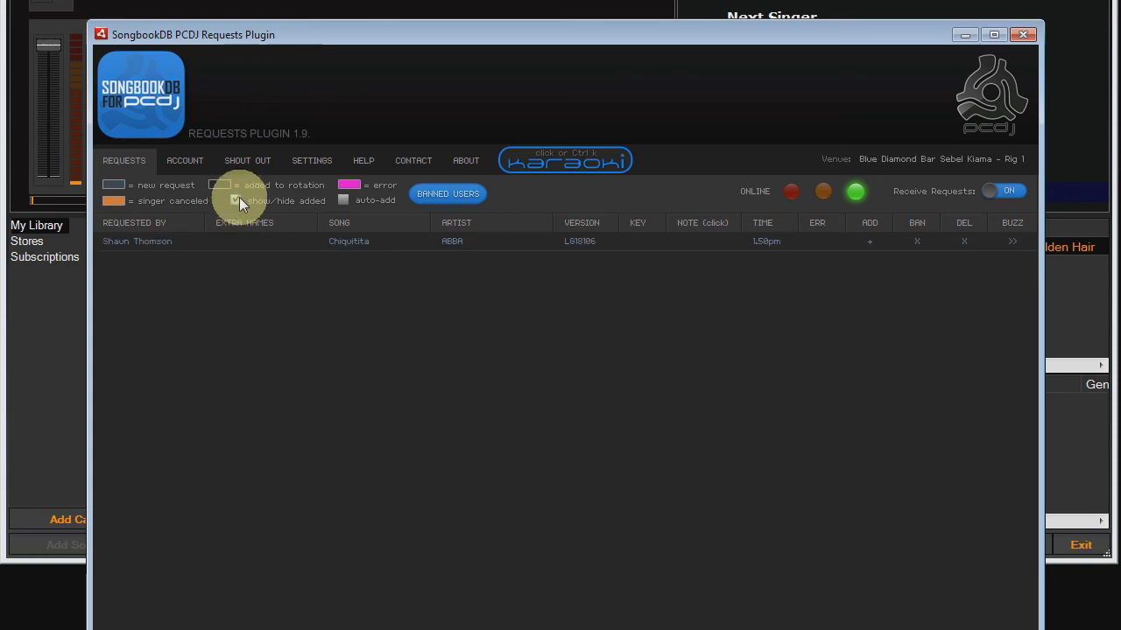
pyautogui.click(237, 200)
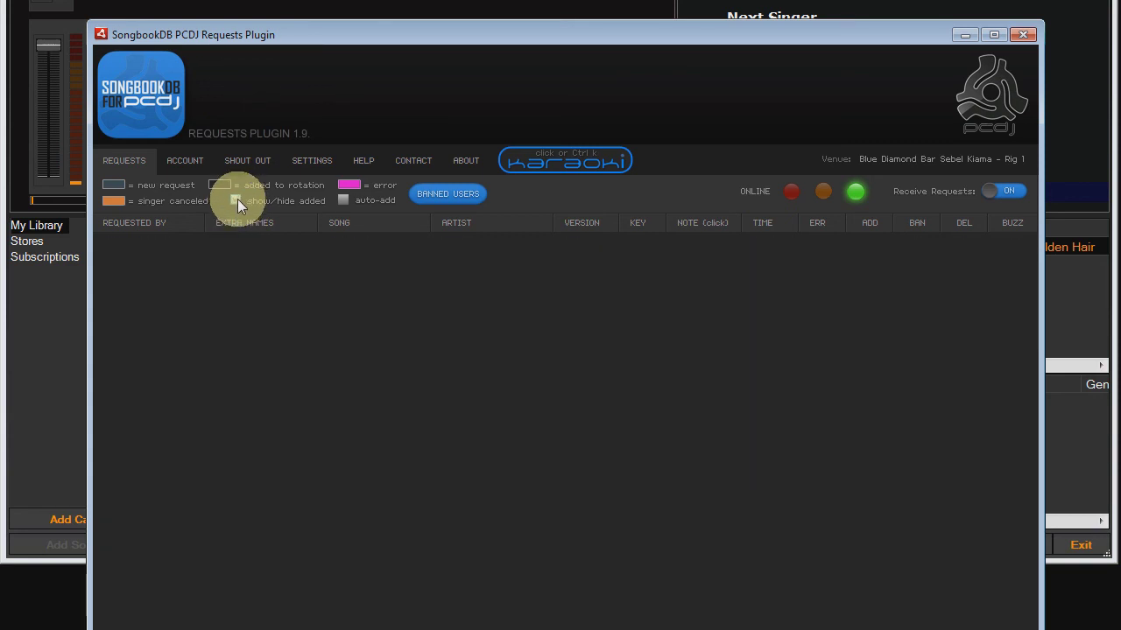
pyautogui.click(237, 200)
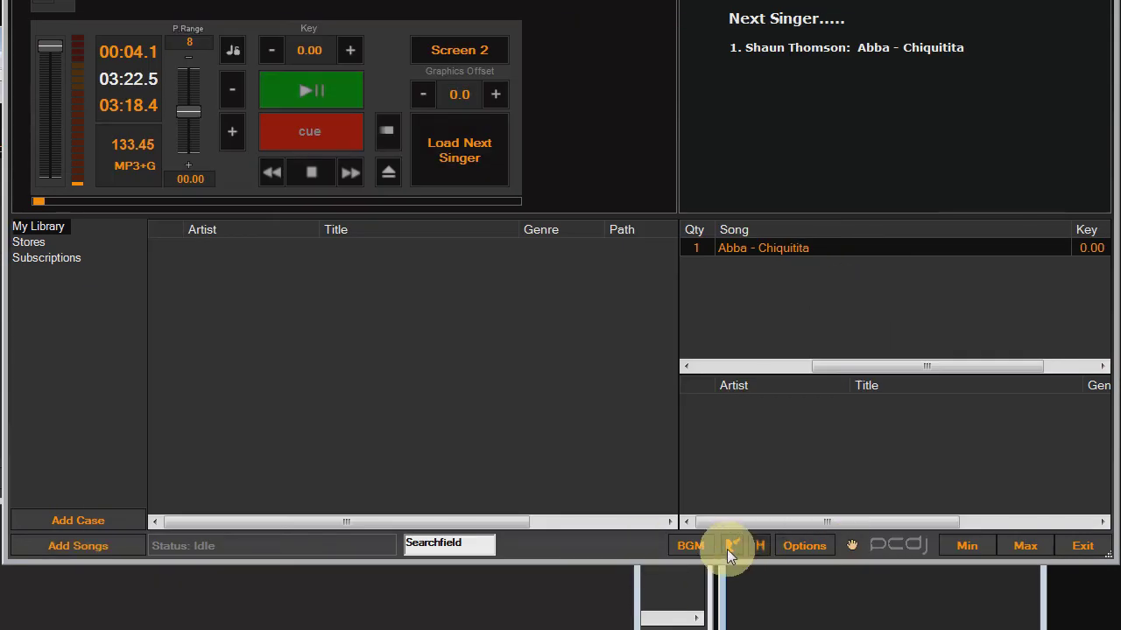
# Open Singer Data for the singer with ABBA - Chiquitita and drag it fully into view.
pyautogui.click(729, 546)
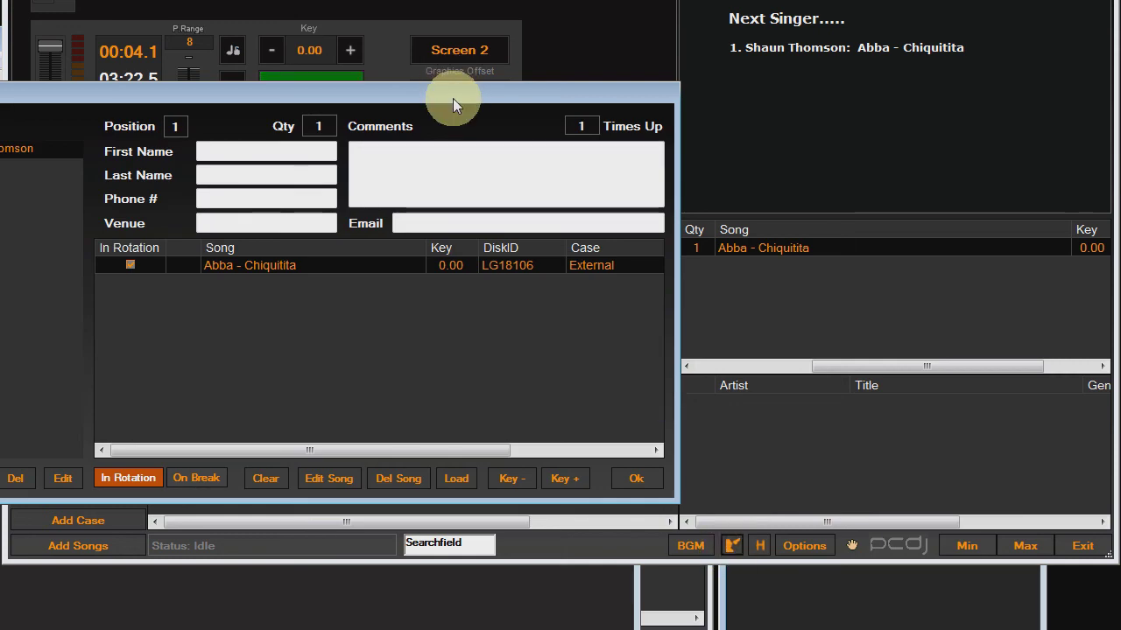
pyautogui.moveTo(452, 95); pyautogui.dragTo(753, 77)
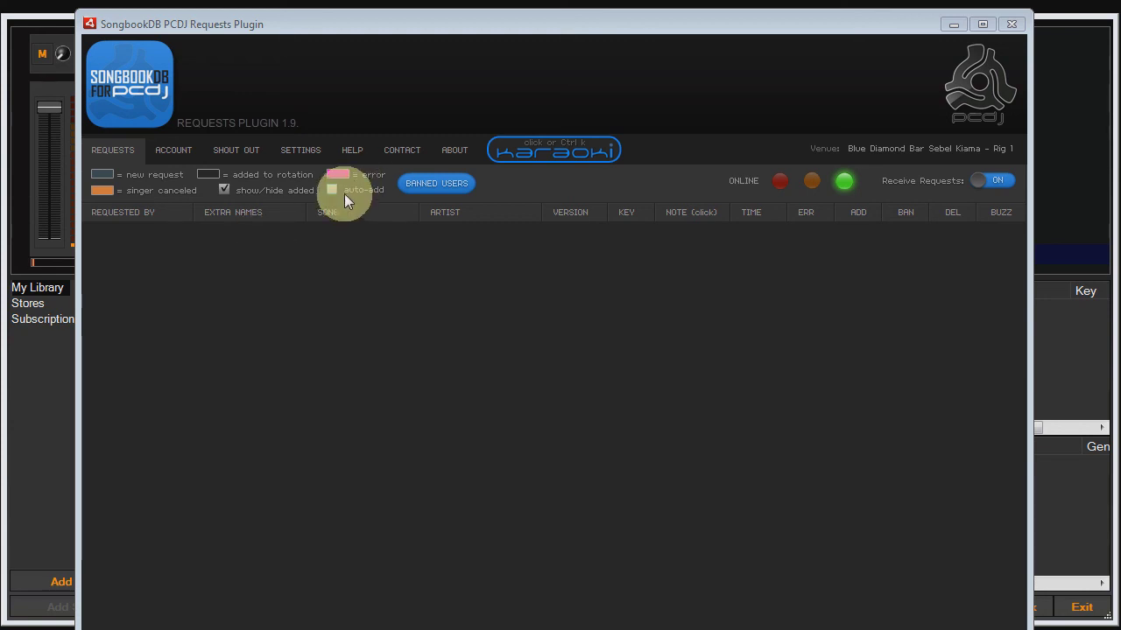
# Tick the auto-add checkbox so incoming phone requests join Karaoki automatically.
pyautogui.click(331, 189)
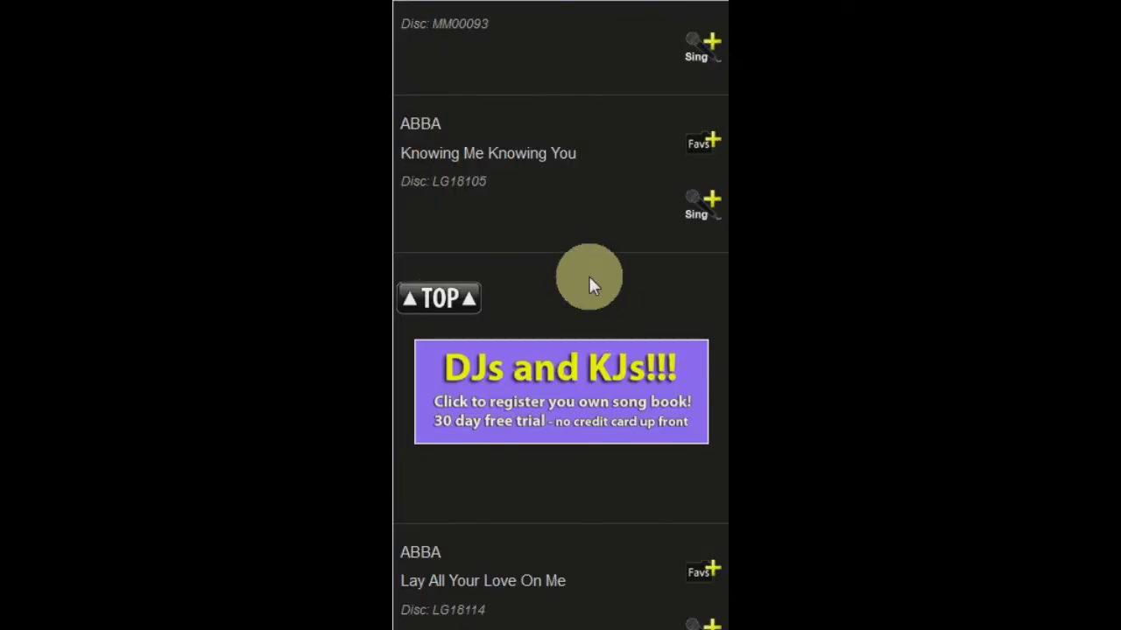
# Delete the Chiquitita request from the singer's Song Requests list.
pyautogui.click(451, 302)
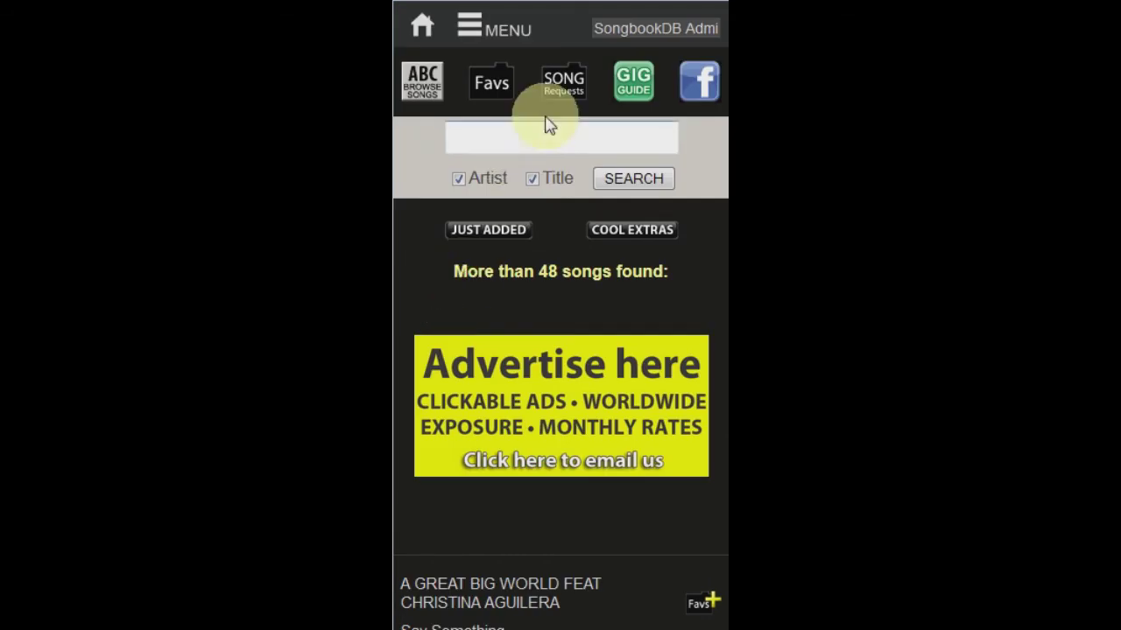
pyautogui.click(567, 88)
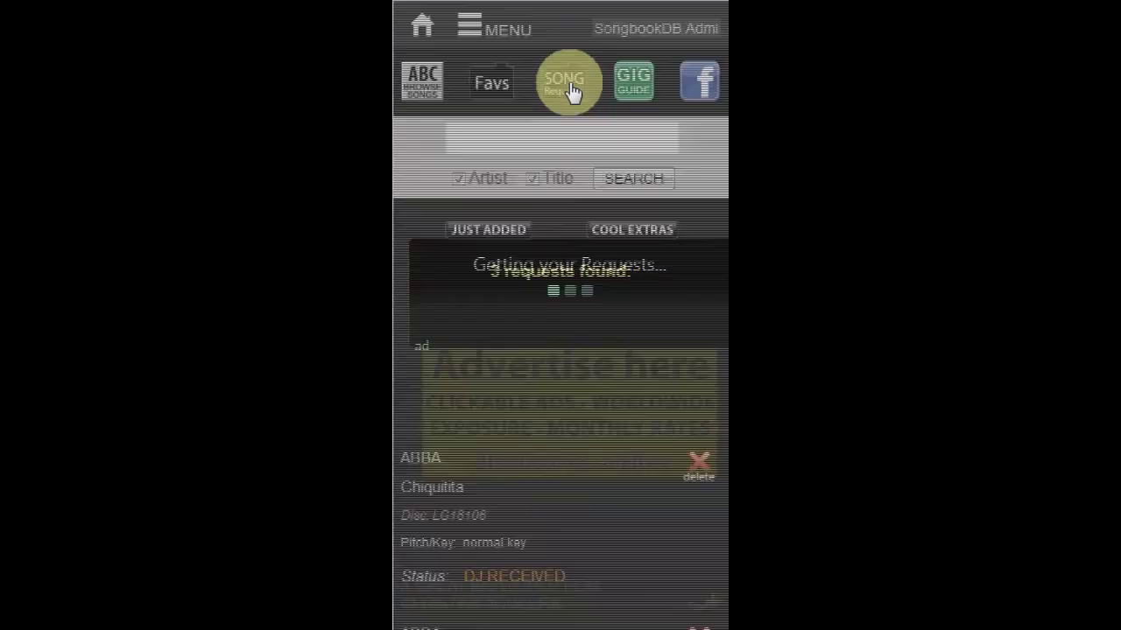
pyautogui.scroll(-3, 713, 219)
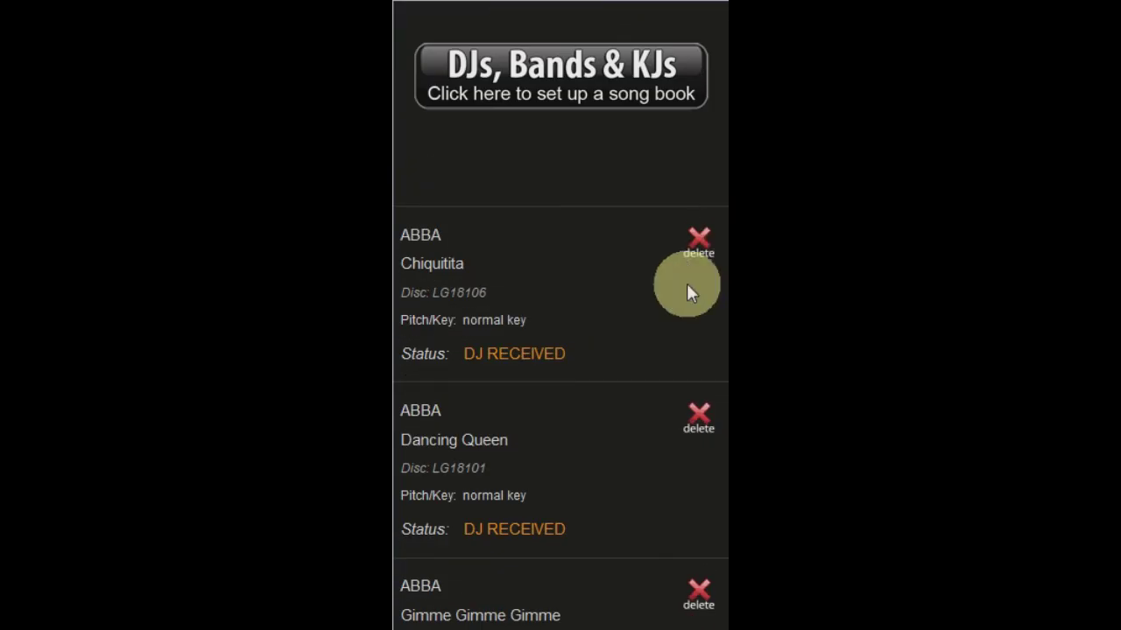
pyautogui.click(700, 250)
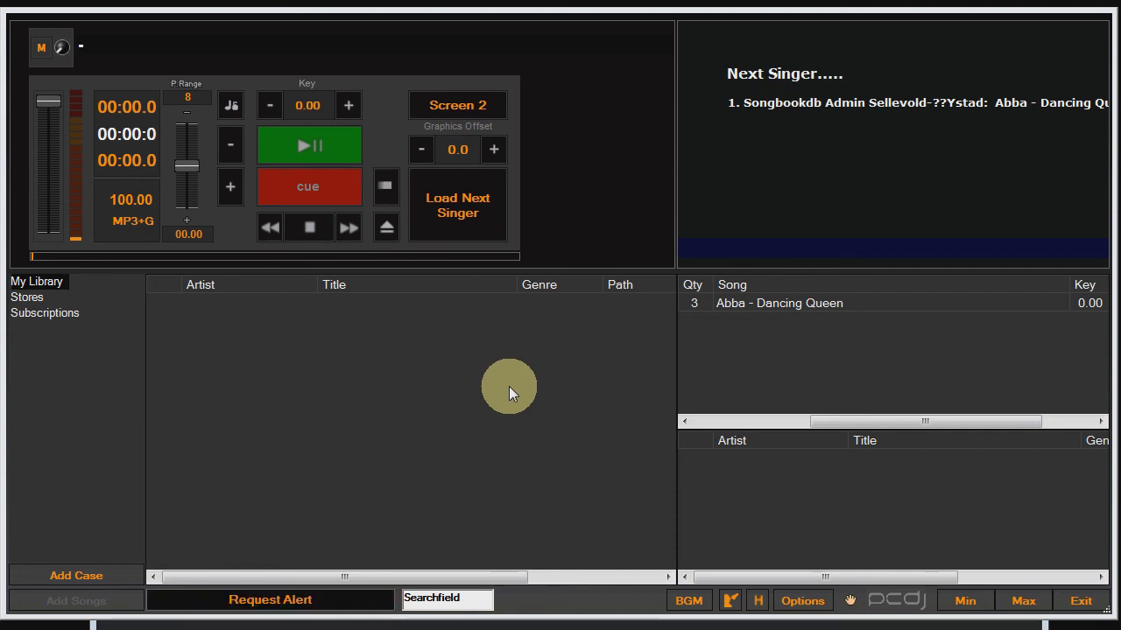
# Delete the orange Chiquitita row from the plugin's request list and confirm with YES.
pyautogui.click(295, 601)
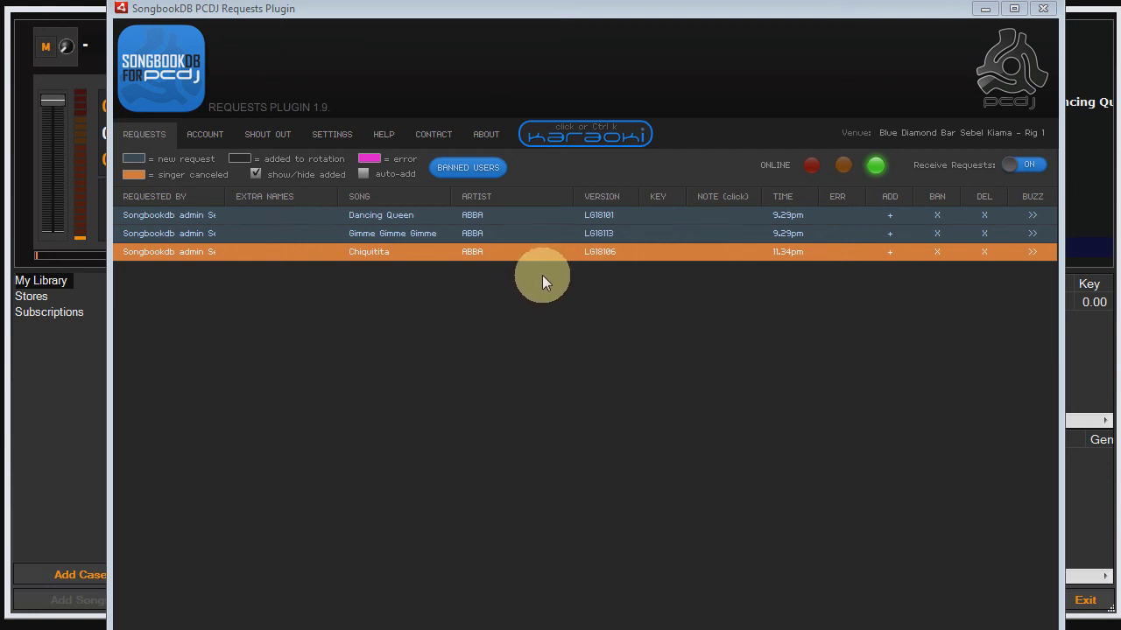
pyautogui.click(985, 254)
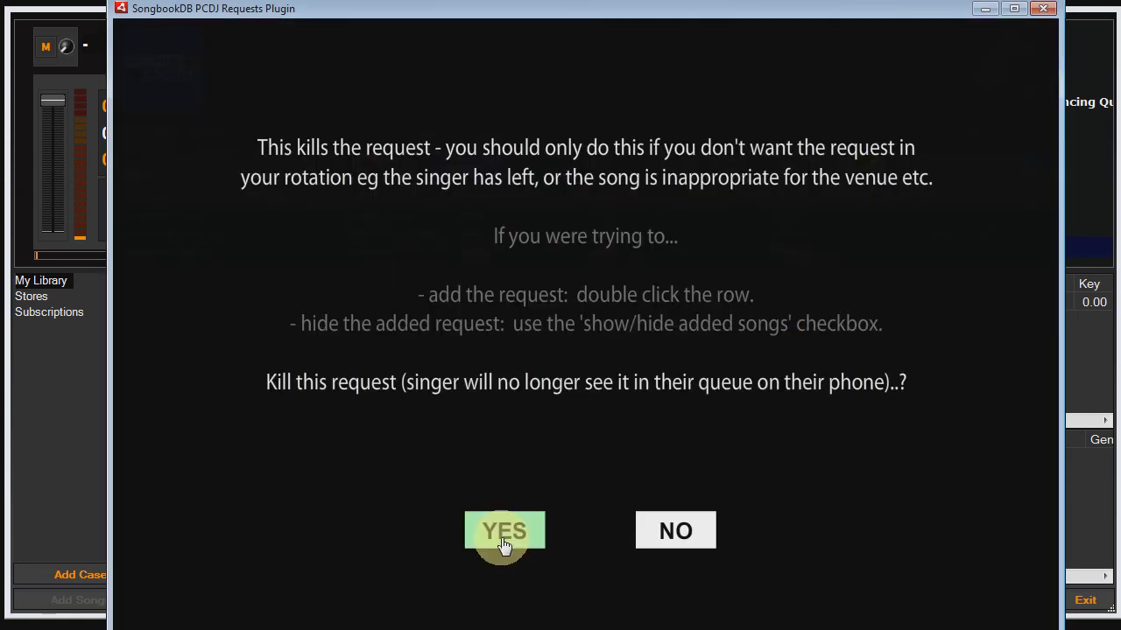
pyautogui.click(504, 544)
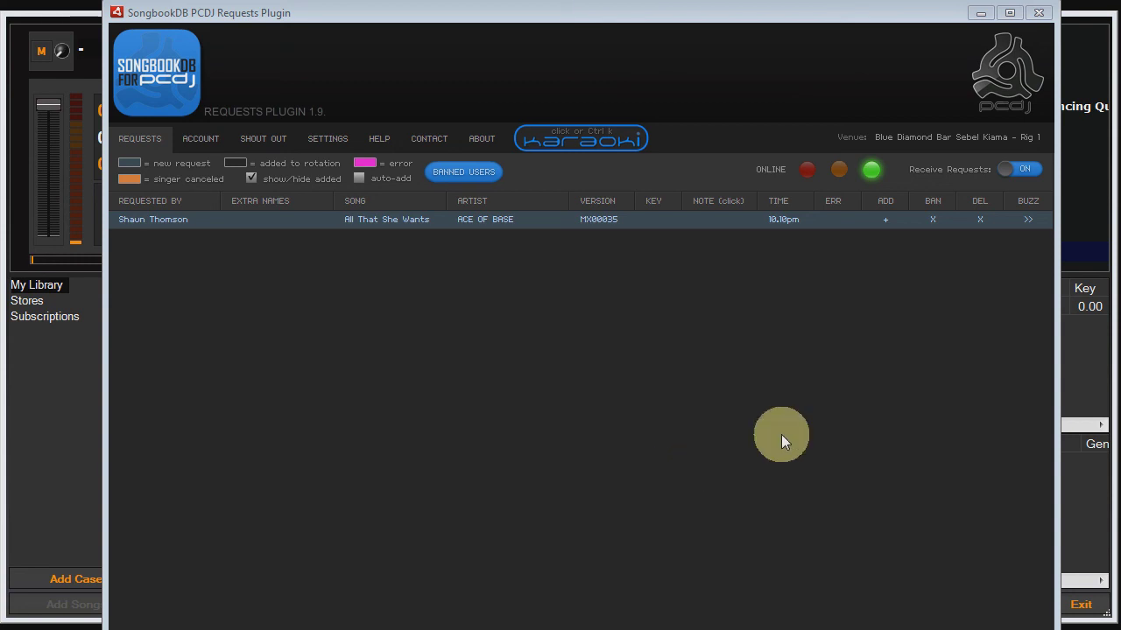
# Ban the singer who requested All That She Wants and confirm.
pyautogui.click(934, 220)
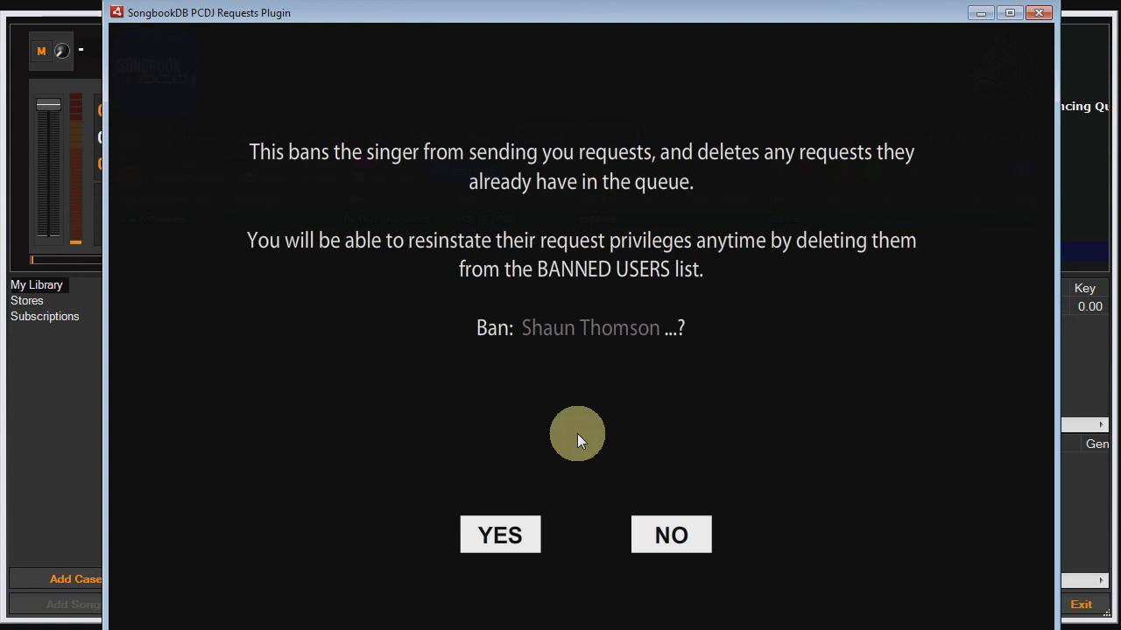
pyautogui.click(511, 538)
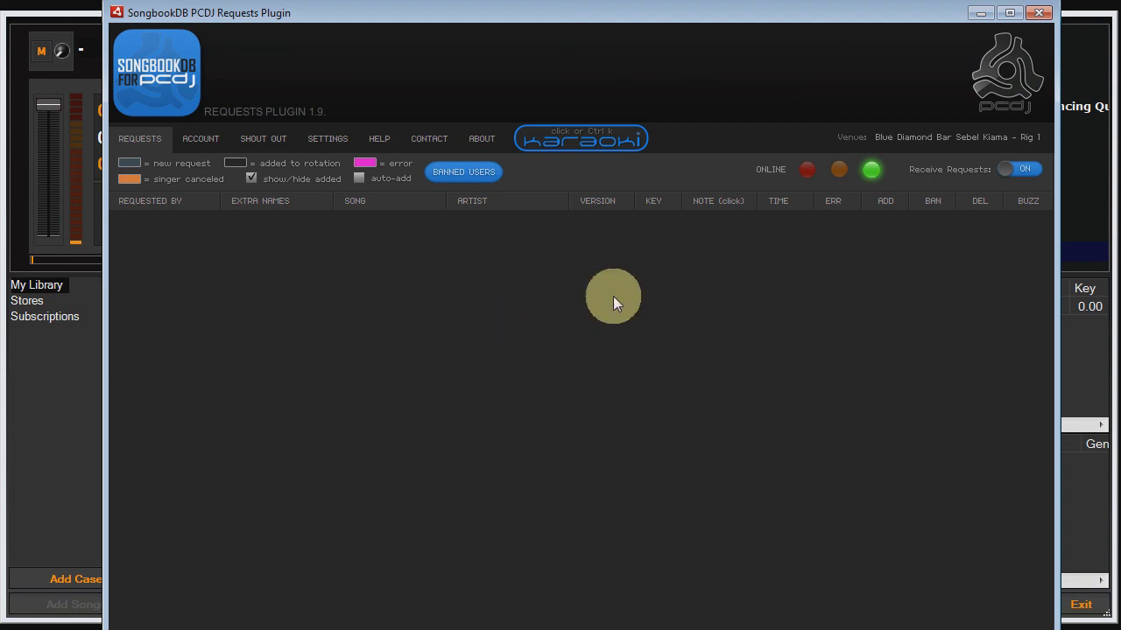
# Remove the singer from Banned Users, then buzz them that Dirty Deeds Done Dirt Cheap is ready.
pyautogui.click(467, 174)
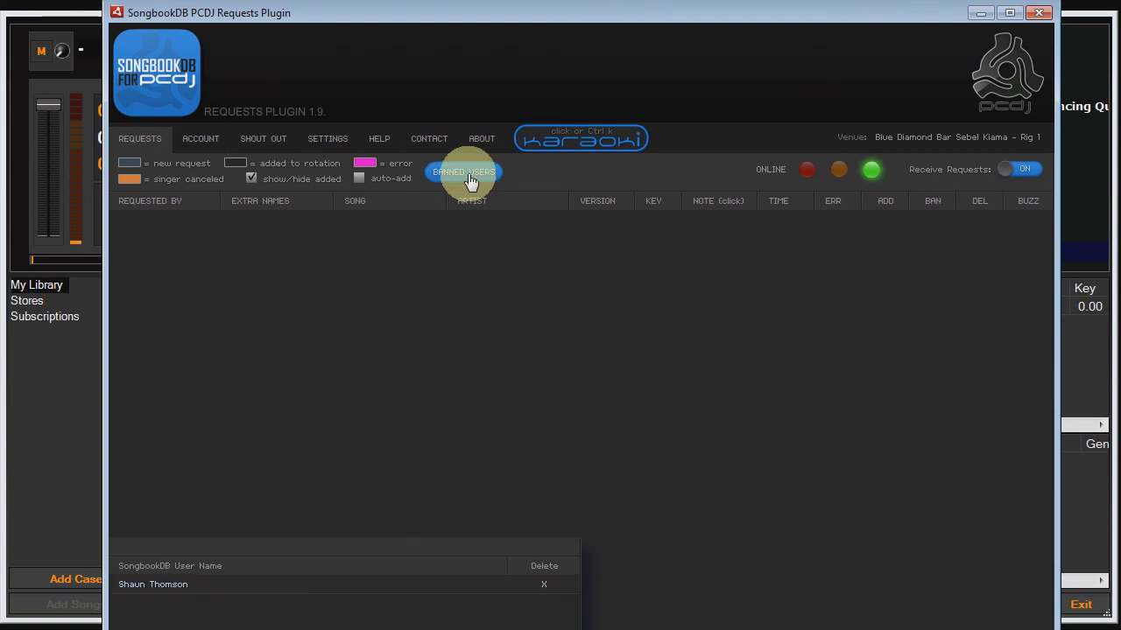
pyautogui.click(554, 585)
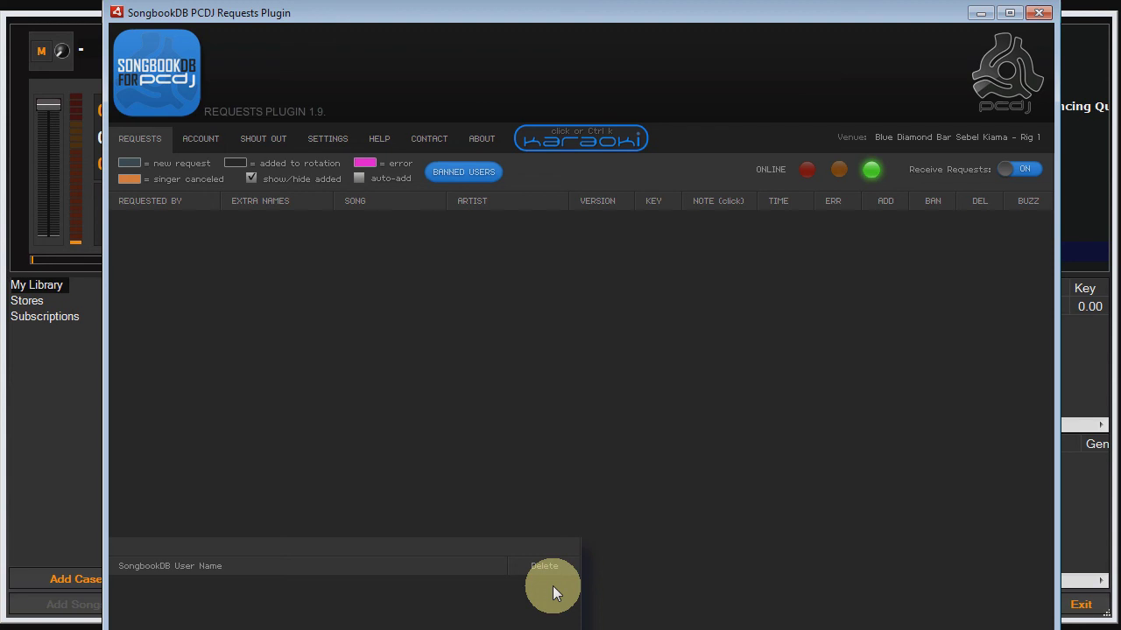
pyautogui.click(466, 173)
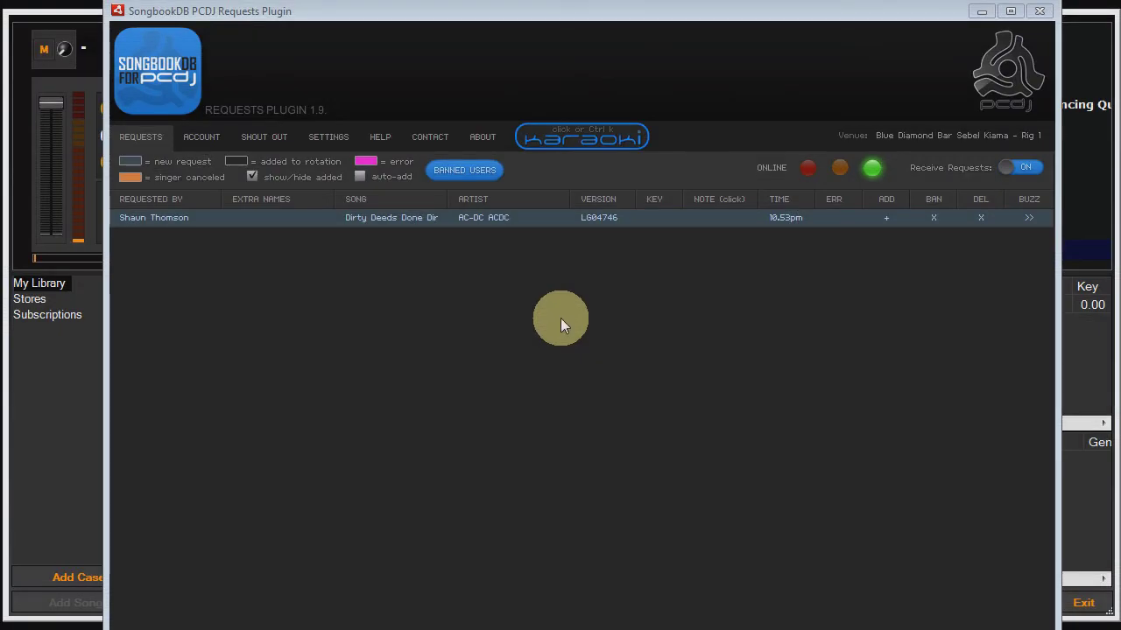
pyautogui.click(1038, 217)
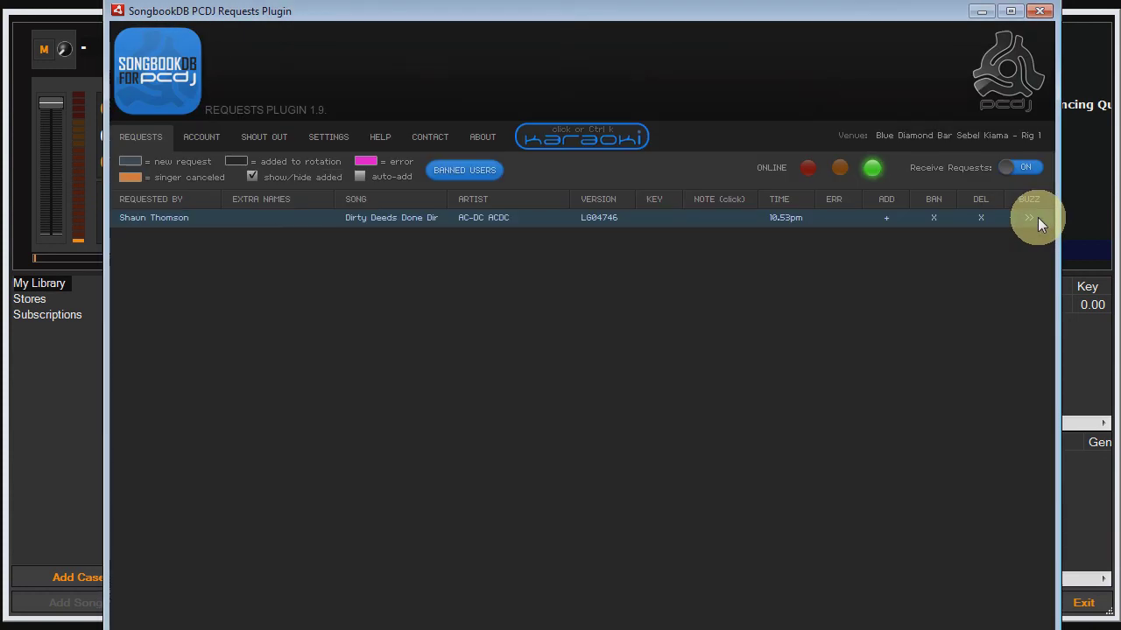